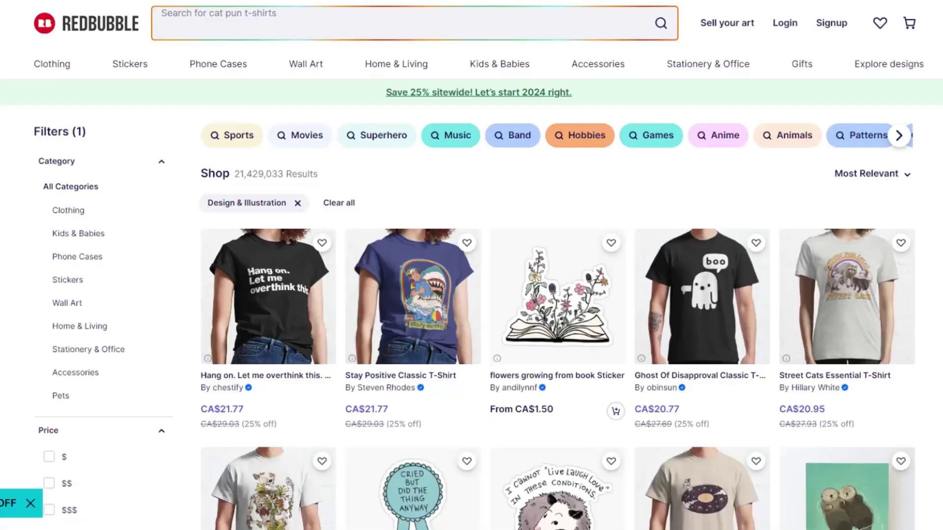
# Step: Scroll through the Leonardo.Ai homepage to look over its features
pyautogui.scroll(-20, 557, 295)
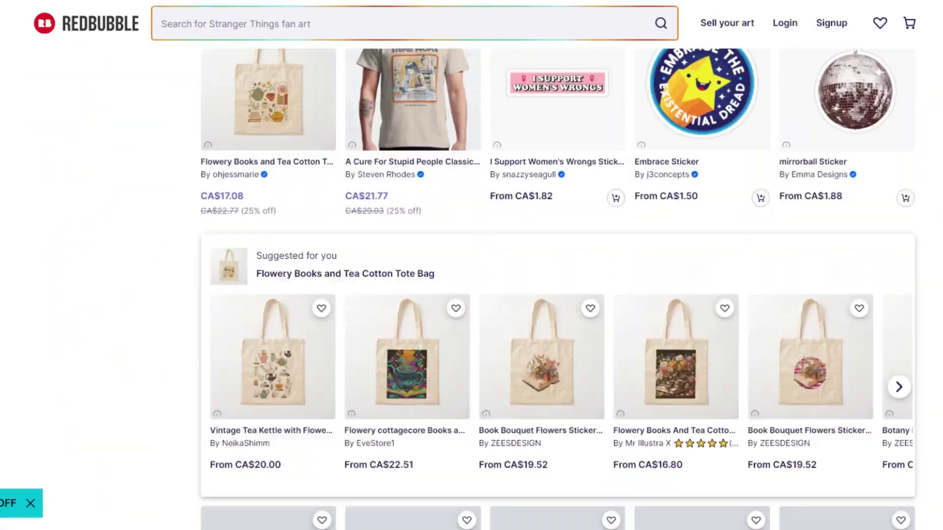
pyautogui.scroll(-20, 557, 294)
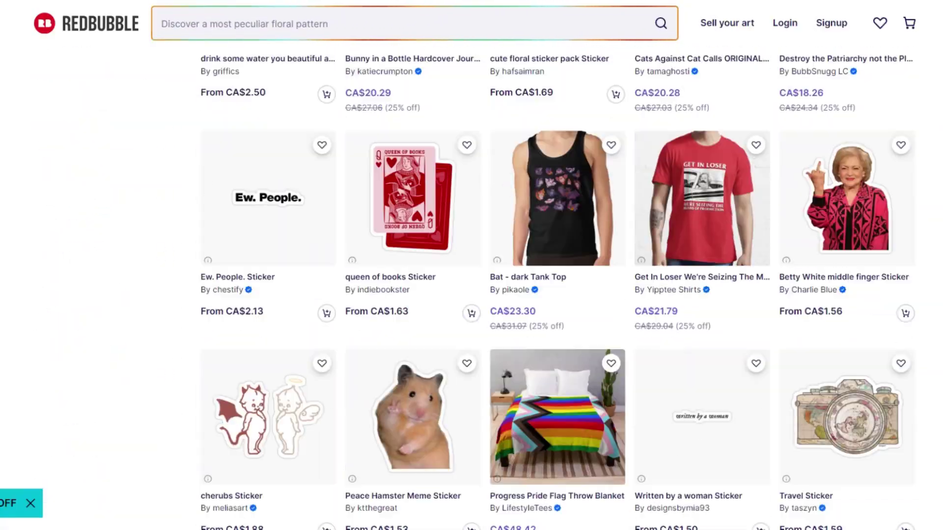
pyautogui.scroll(-20, 558, 295)
pyautogui.scroll(20, 558, 295)
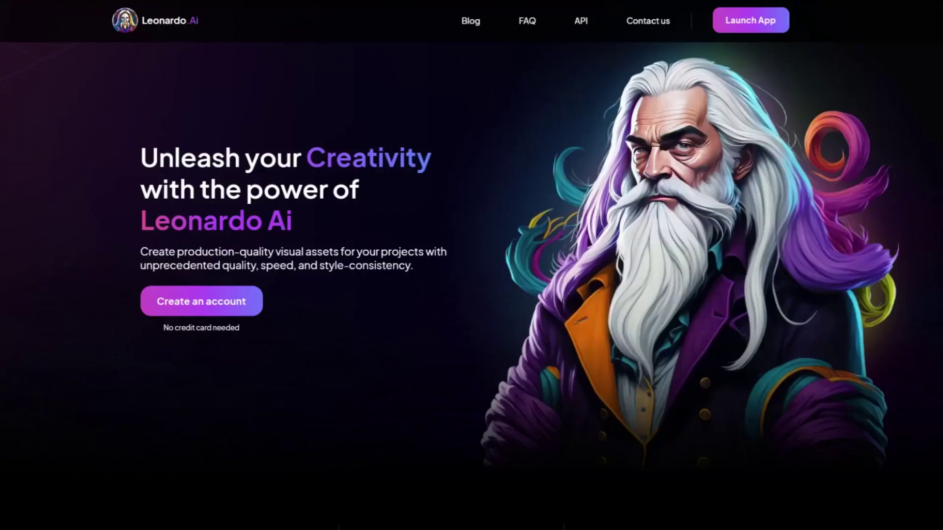
pyautogui.scroll(-20, 700, 213)
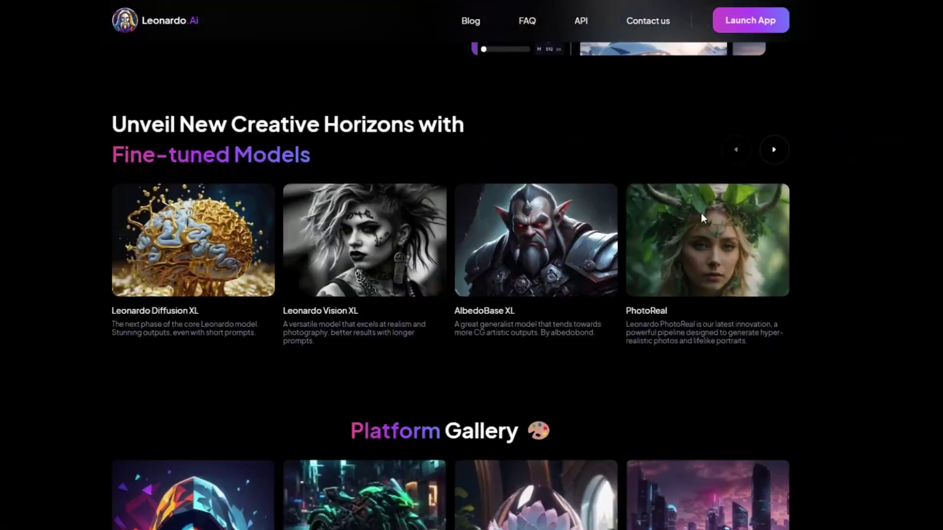
pyautogui.scroll(-20, 700, 213)
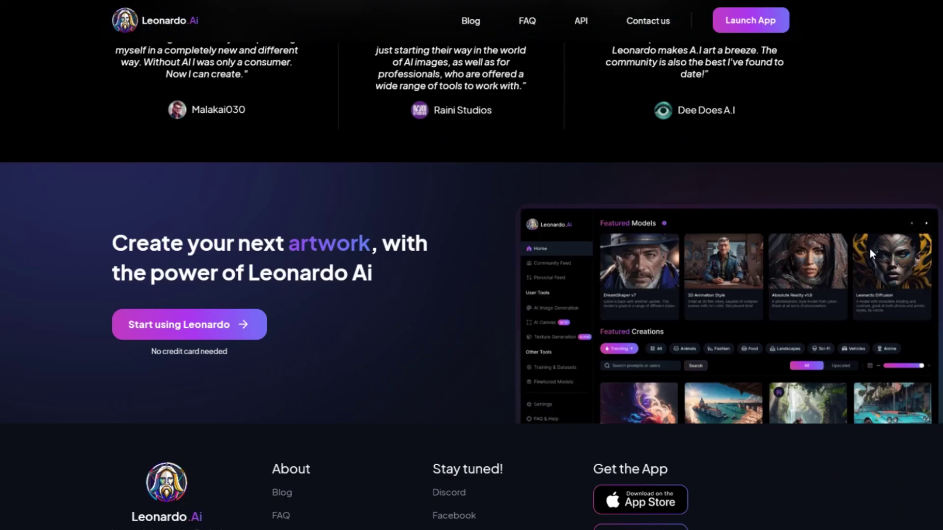
pyautogui.scroll(20, 871, 250)
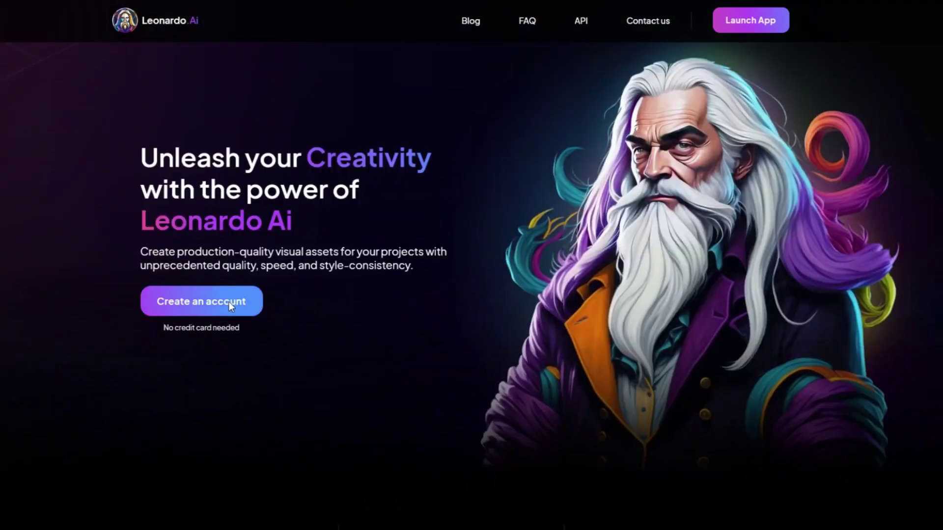
# Step: Create an account with Google sign-in and browse the home gallery
pyautogui.click(229, 302)
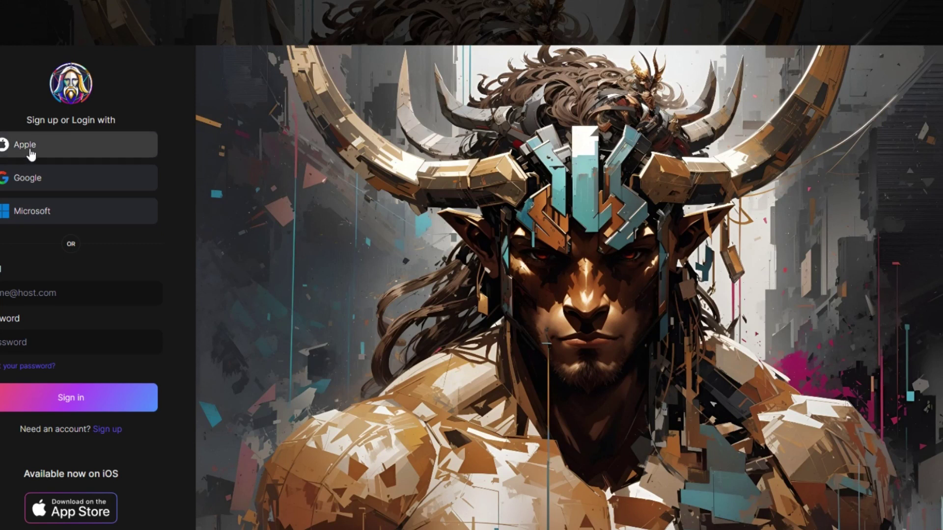
pyautogui.click(54, 185)
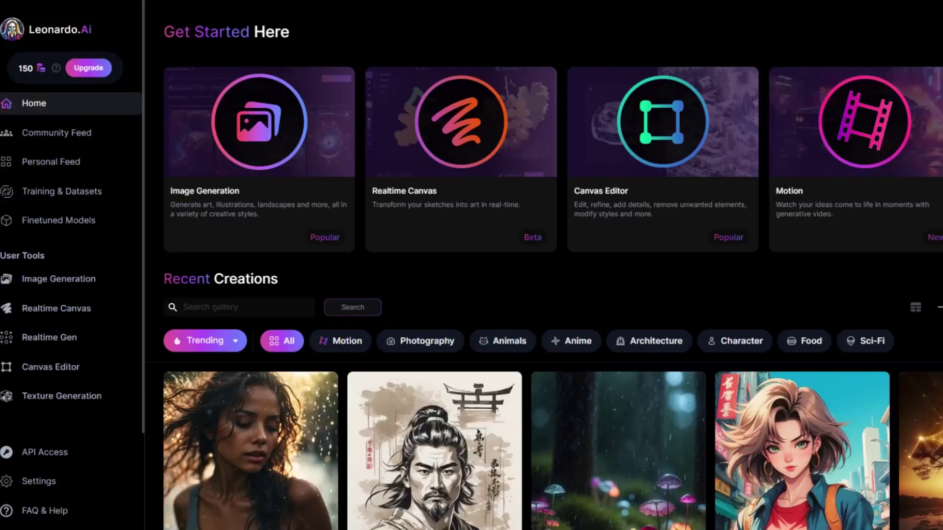
pyautogui.scroll(-20, 540, 294)
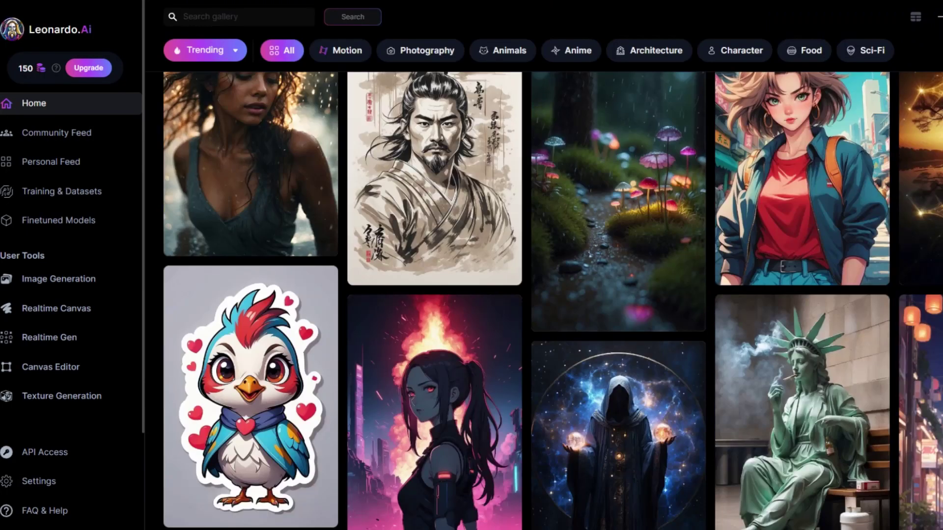
pyautogui.scroll(-20, 540, 295)
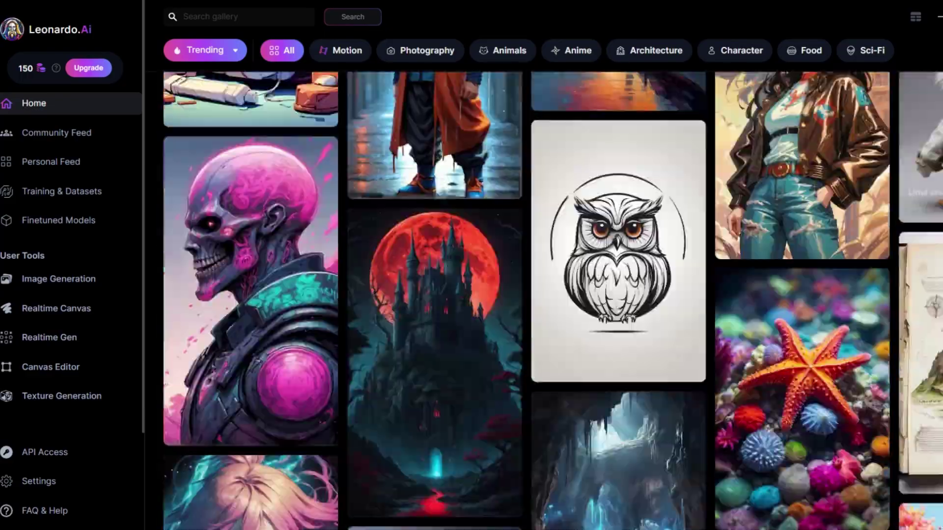
pyautogui.scroll(-20, 540, 294)
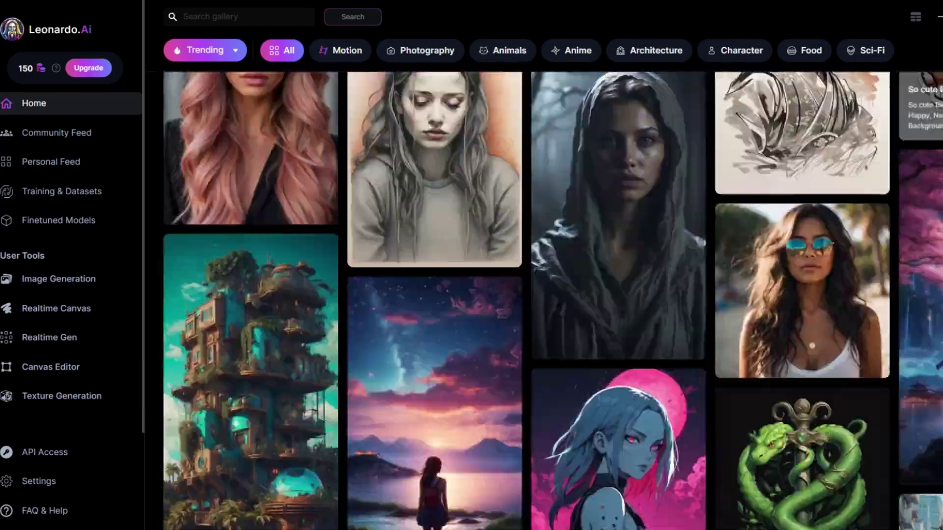
pyautogui.scroll(-20, 540, 295)
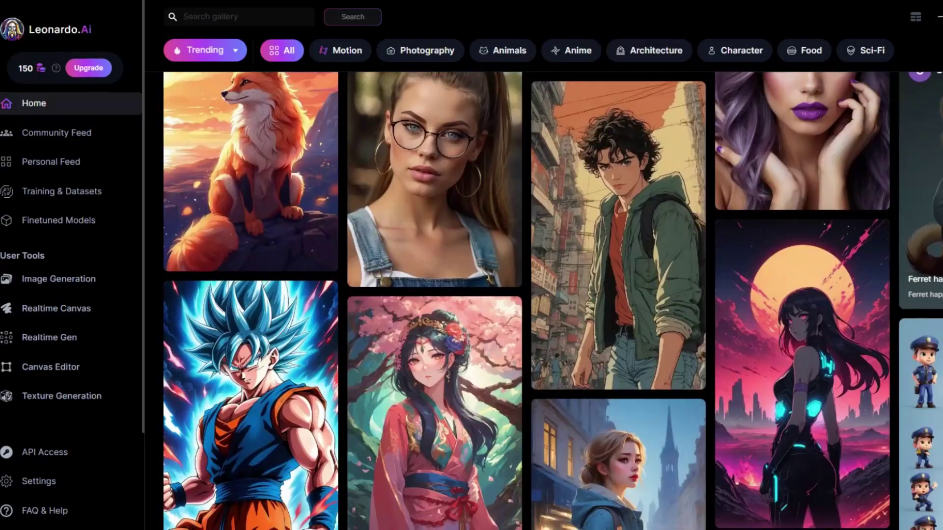
pyautogui.scroll(-15, 540, 295)
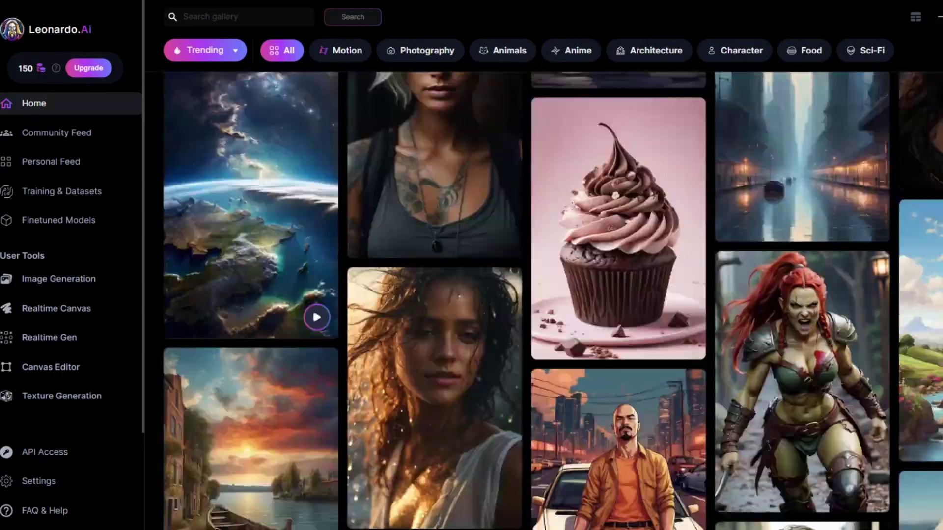
# Step: Open the Finetuned Models list under training and datasets and browse it
pyautogui.click(62, 192)
pyautogui.click(79, 221)
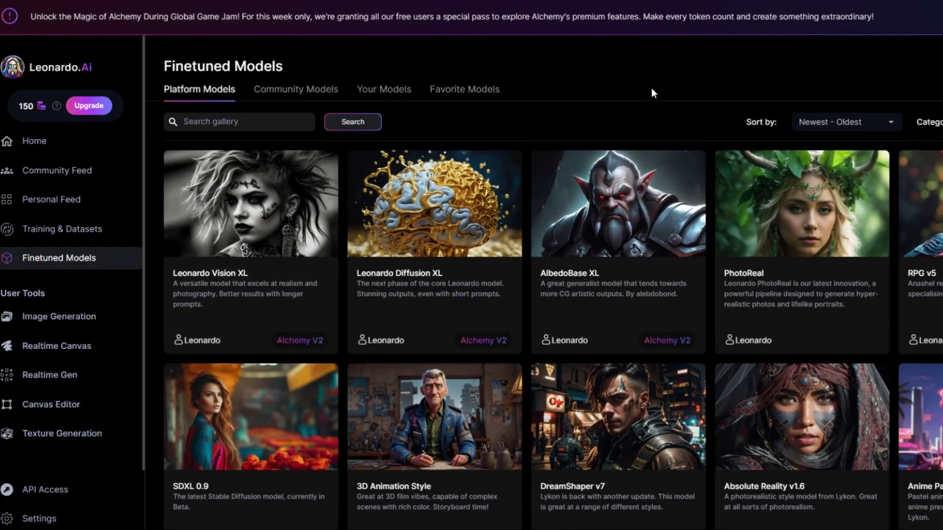
pyautogui.scroll(-12, 652, 94)
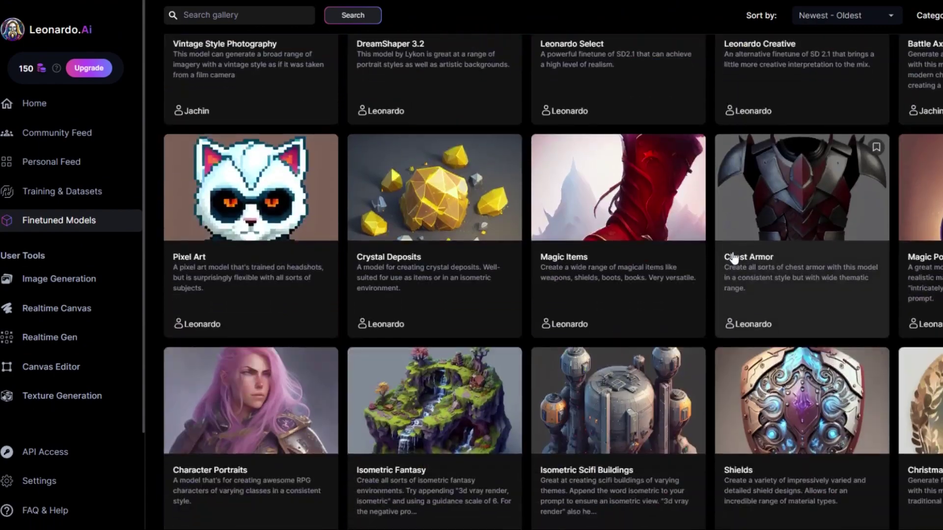
pyautogui.scroll(-9, 734, 259)
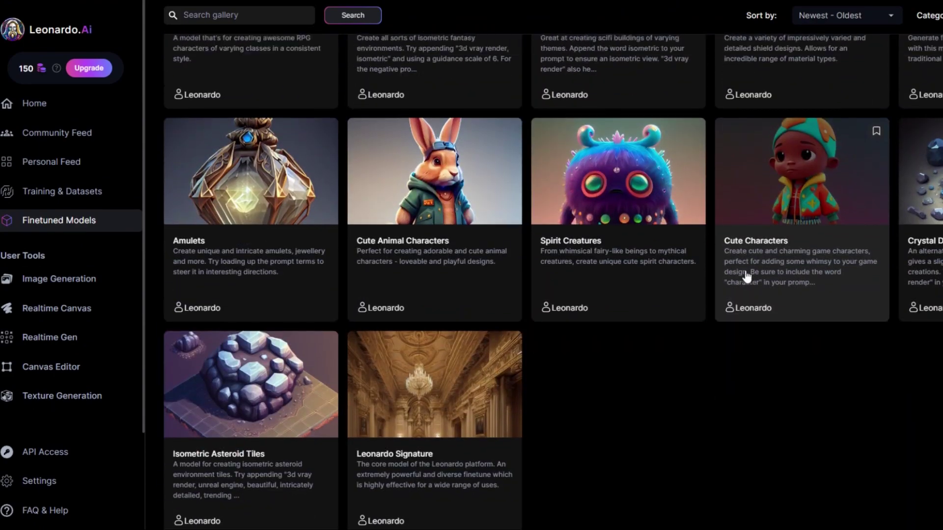
pyautogui.scroll(20, 746, 277)
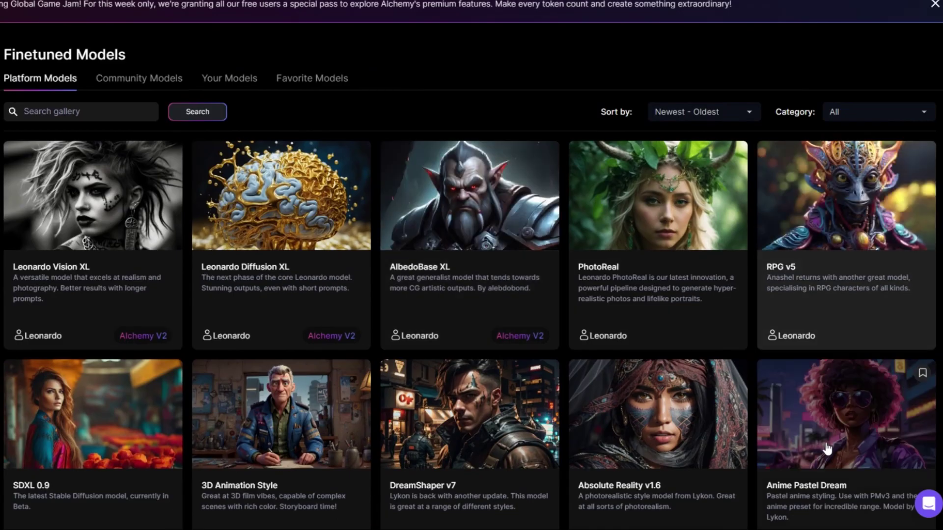
pyautogui.scroll(-1, 827, 448)
# Step: Open Anime Pastel Dream's red-haired woman image and select its full prompt
pyautogui.click(827, 442)
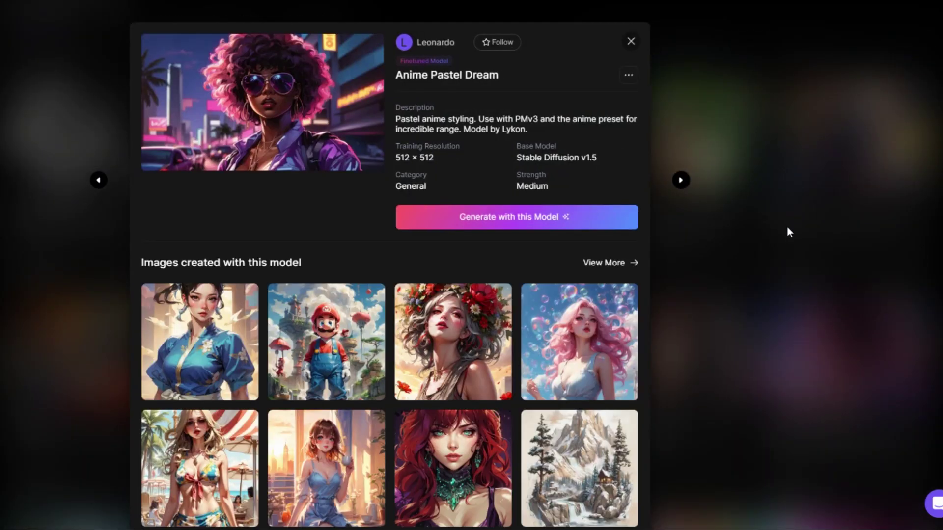
pyautogui.scroll(-3, 417, 396)
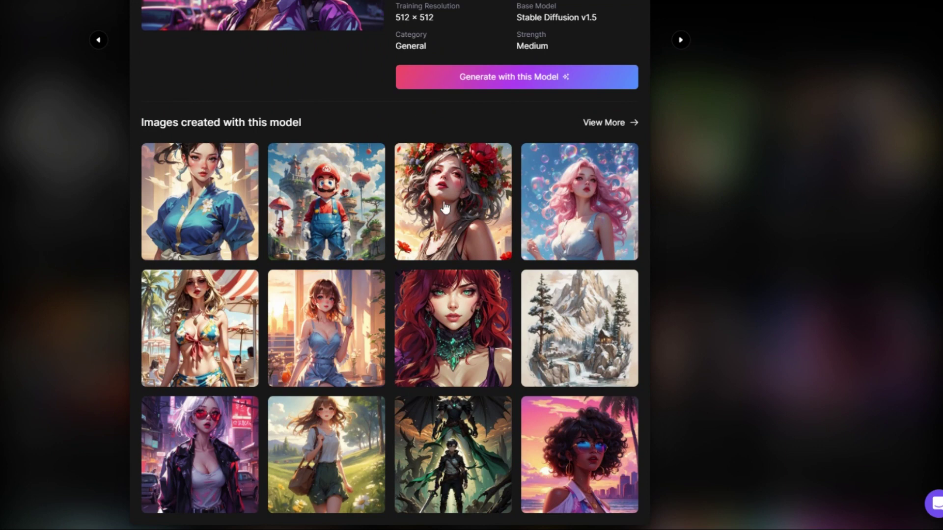
pyautogui.click(455, 338)
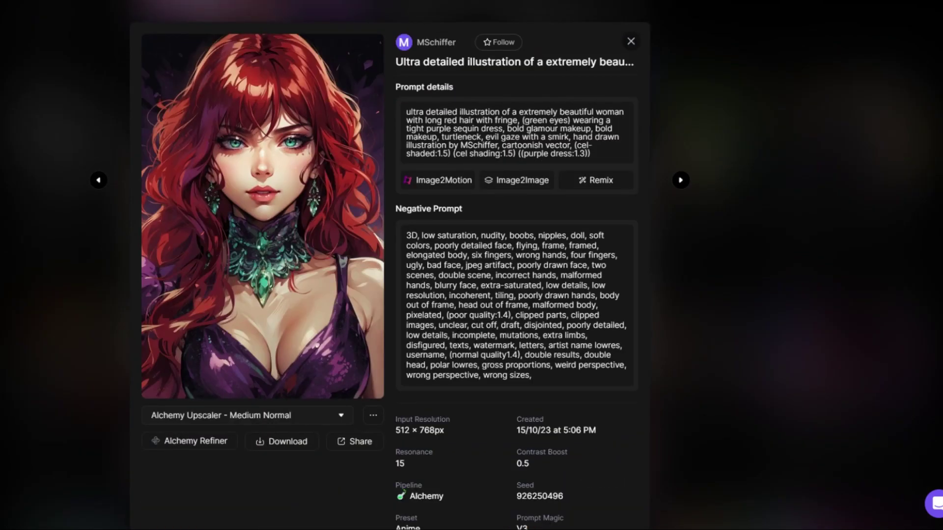
pyautogui.moveTo(411, 112); pyautogui.dragTo(596, 159)
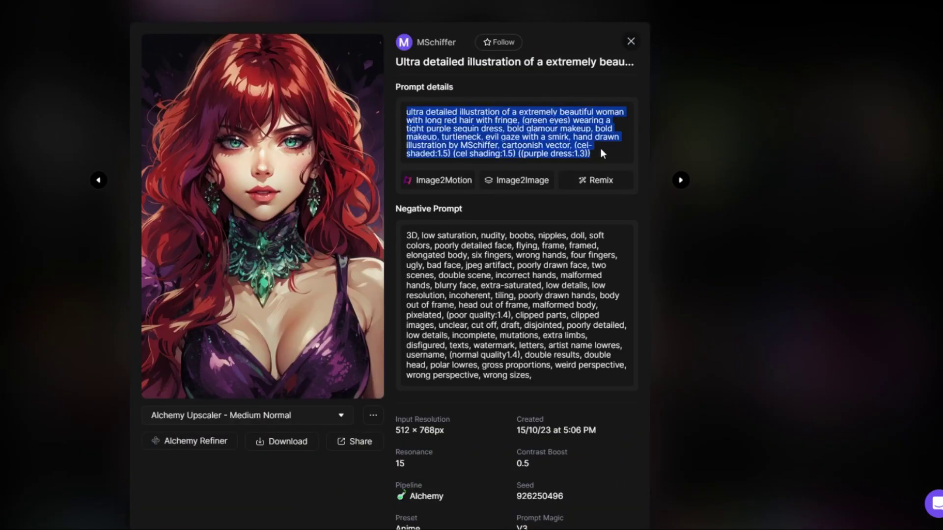
pyautogui.scroll(-6, 603, 154)
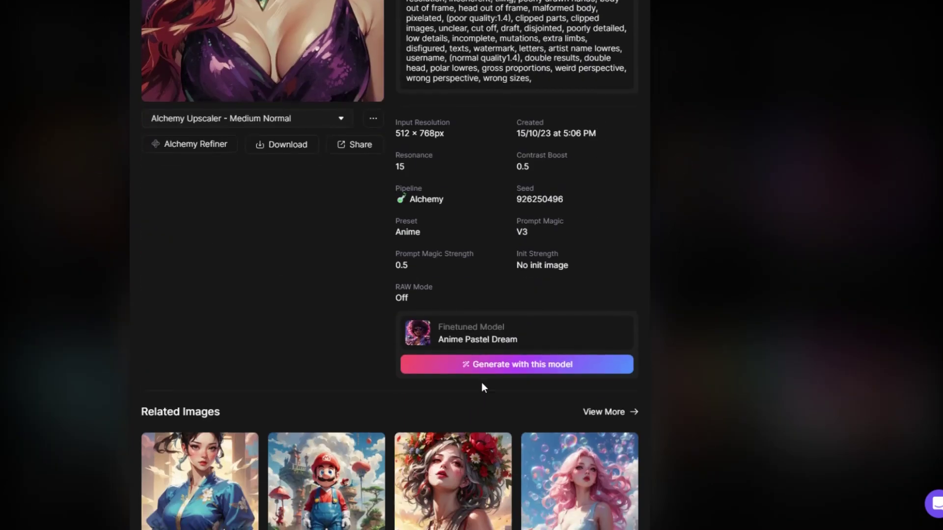
# Step: Append '. illustration style' to the Anime Pastel Dream prompt and ideate four richer prompts from it
pyautogui.click(520, 368)
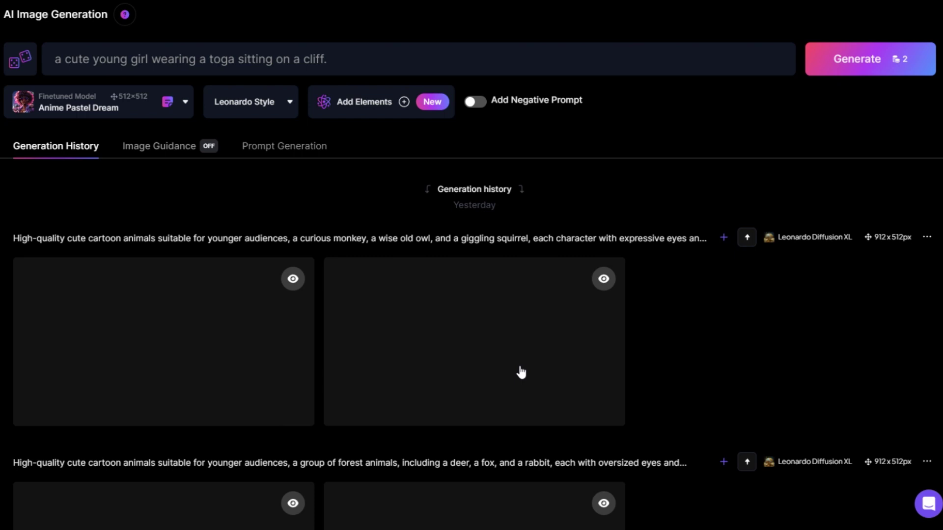
pyautogui.write('. illustration style.')
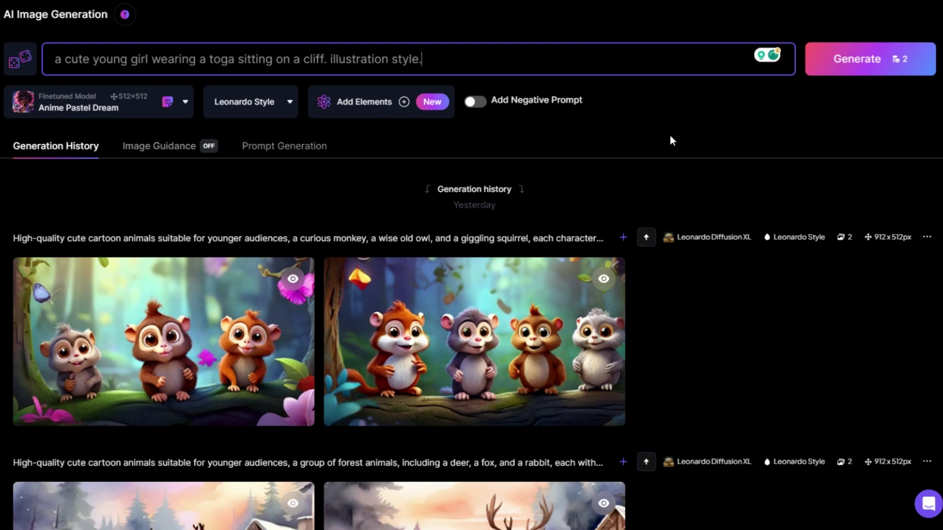
pyautogui.click(309, 154)
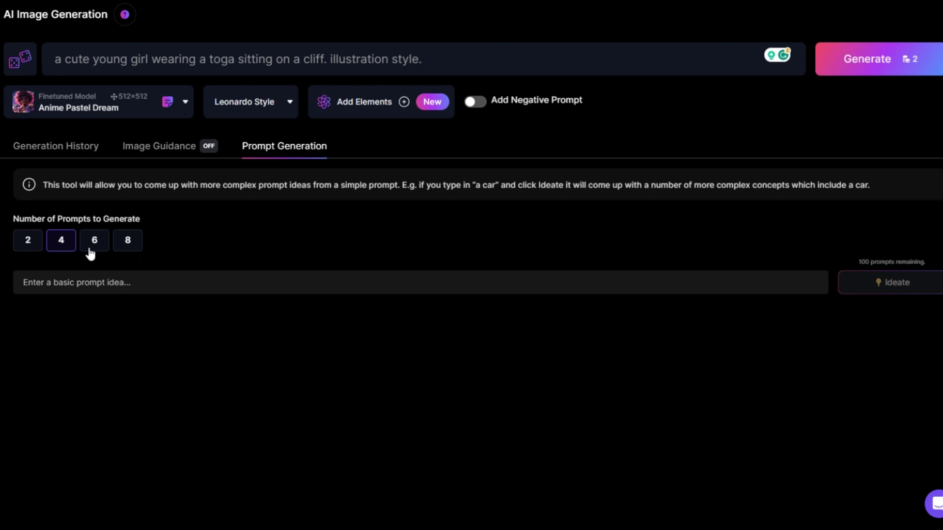
pyautogui.click(198, 289)
pyautogui.write('a cute young girl wearing a toga sitting on a cliff.')
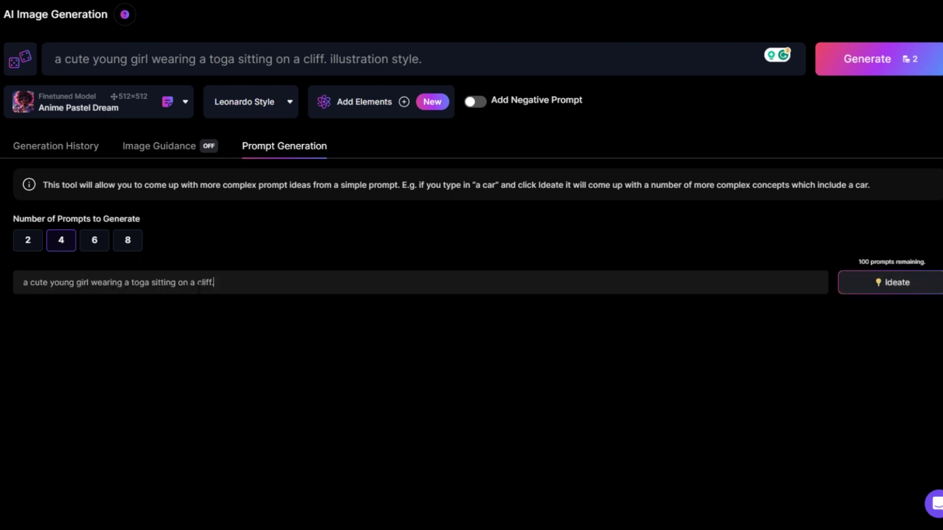
pyautogui.click(887, 292)
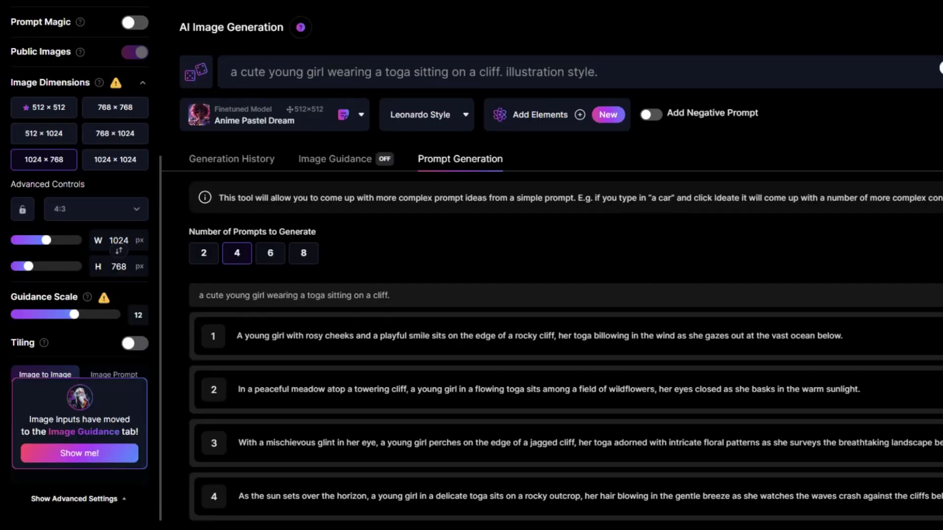
pyautogui.scroll(5, 77, 95)
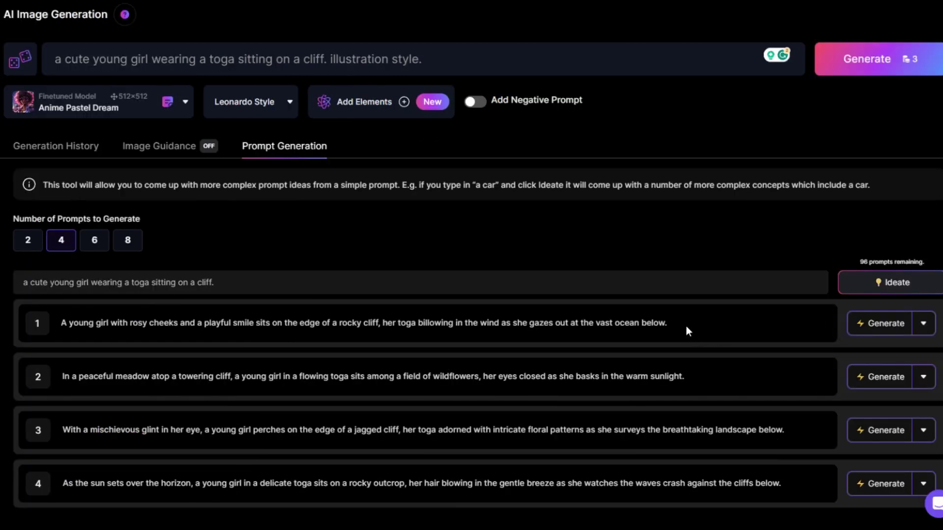
pyautogui.moveTo(685, 326); pyautogui.dragTo(55, 321)
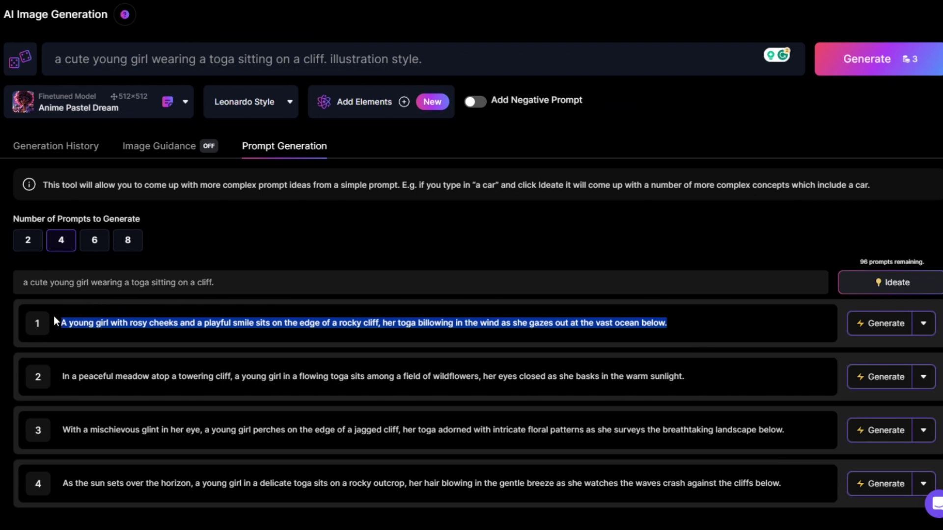
# Step: Generate image pairs from the first and peaceful-meadow prompt ideas
pyautogui.click(125, 312)
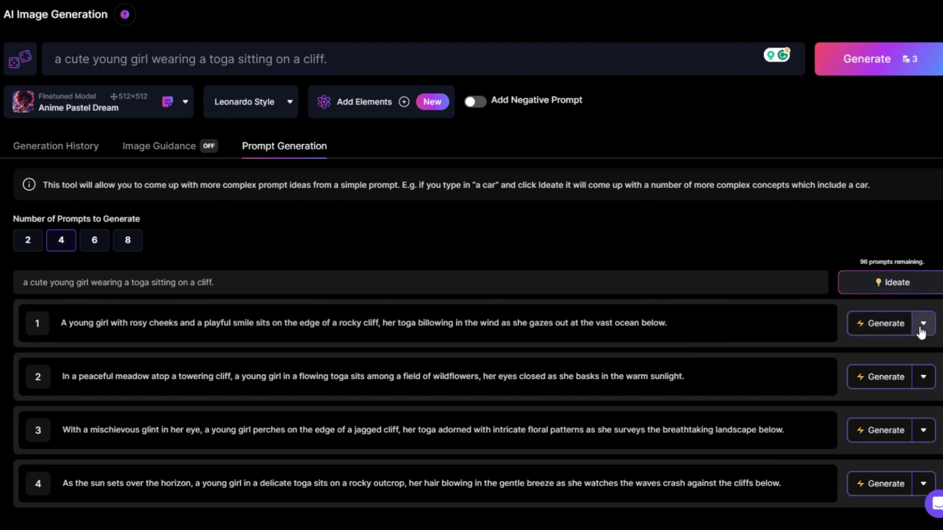
pyautogui.click(886, 324)
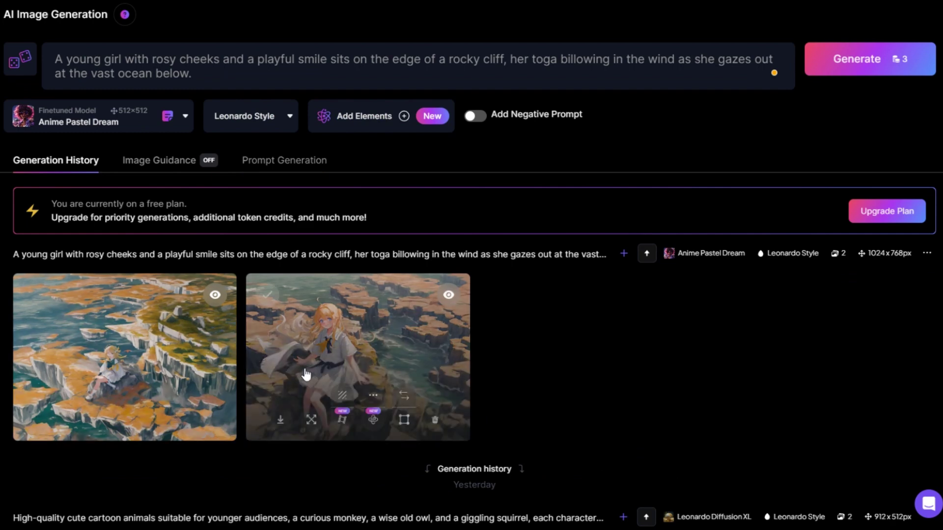
pyautogui.moveTo(109, 381)
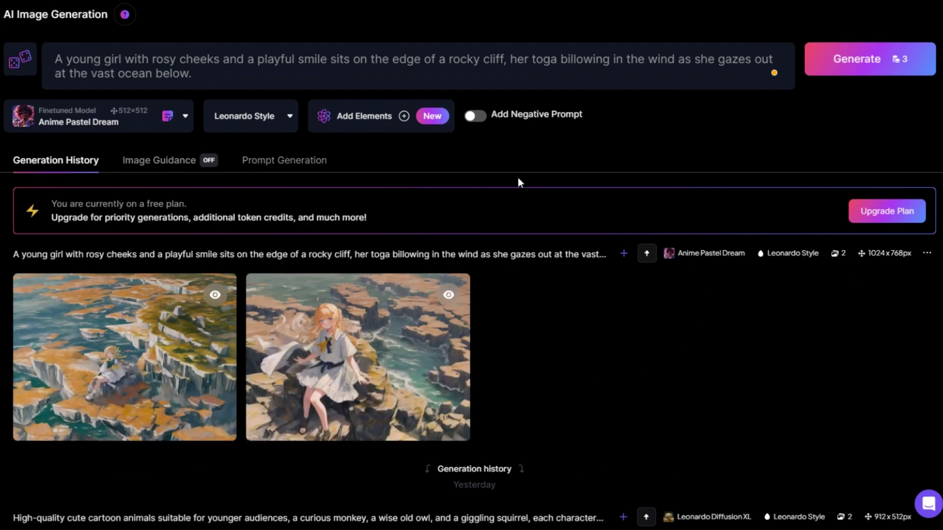
pyautogui.click(295, 160)
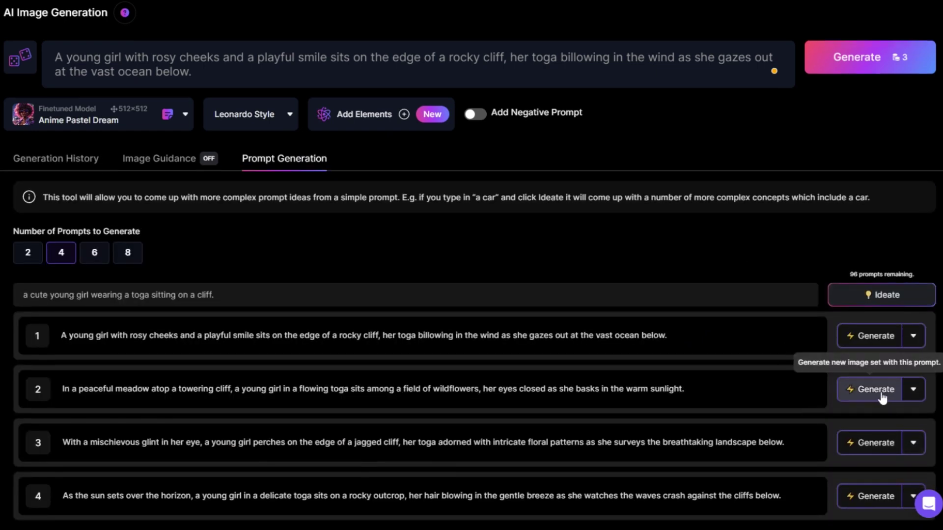
pyautogui.click(879, 393)
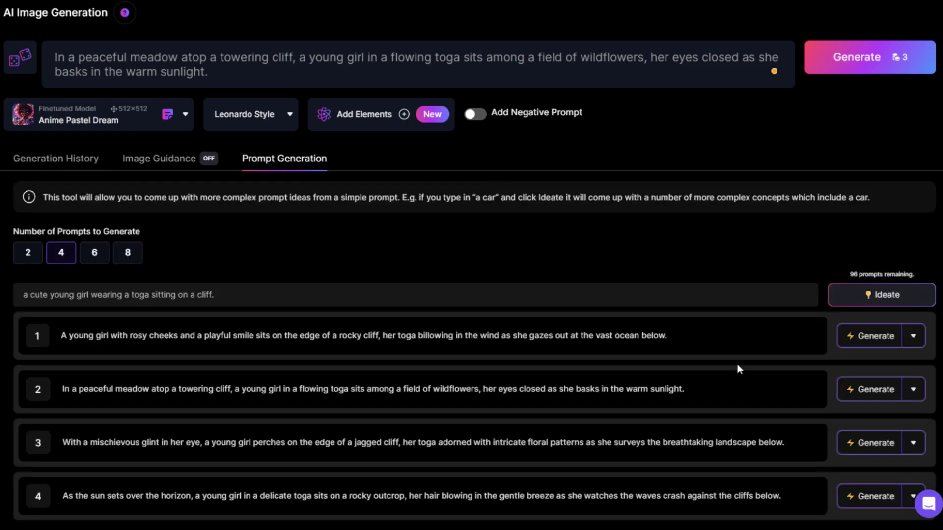
# Step: Generate pairs from the mischievous-glint and sunset prompt ideas, then review Generation History
pyautogui.click(876, 443)
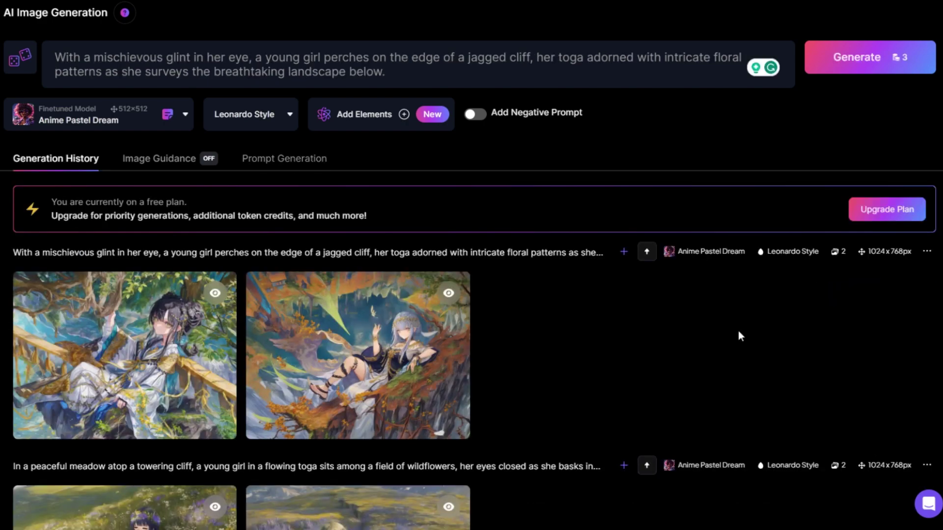
pyautogui.scroll(-1, 738, 332)
pyautogui.scroll(1, 738, 331)
pyautogui.click(280, 158)
pyautogui.click(871, 497)
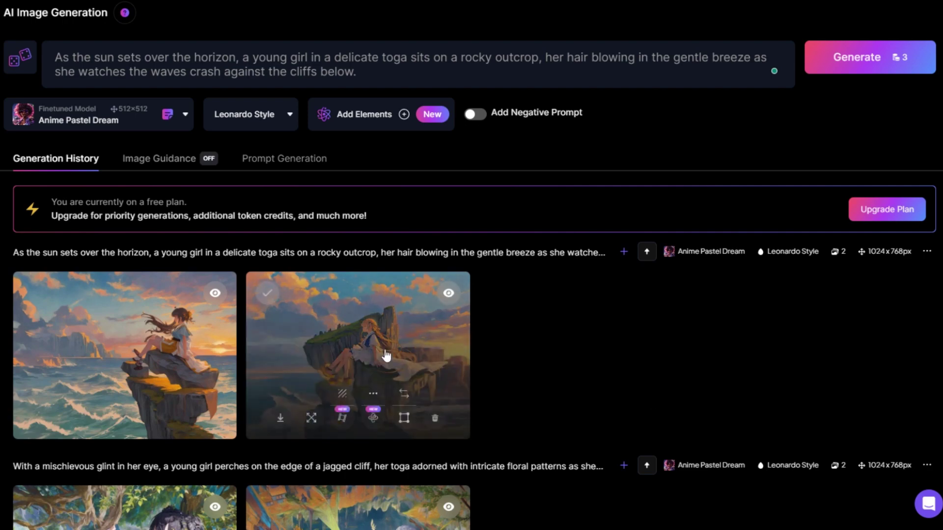
pyautogui.scroll(-5, 601, 382)
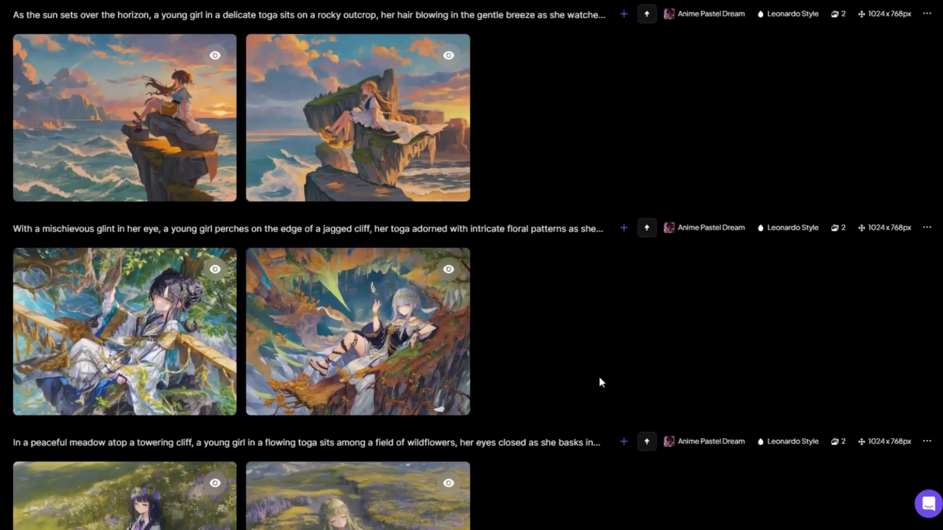
pyautogui.scroll(-7, 600, 378)
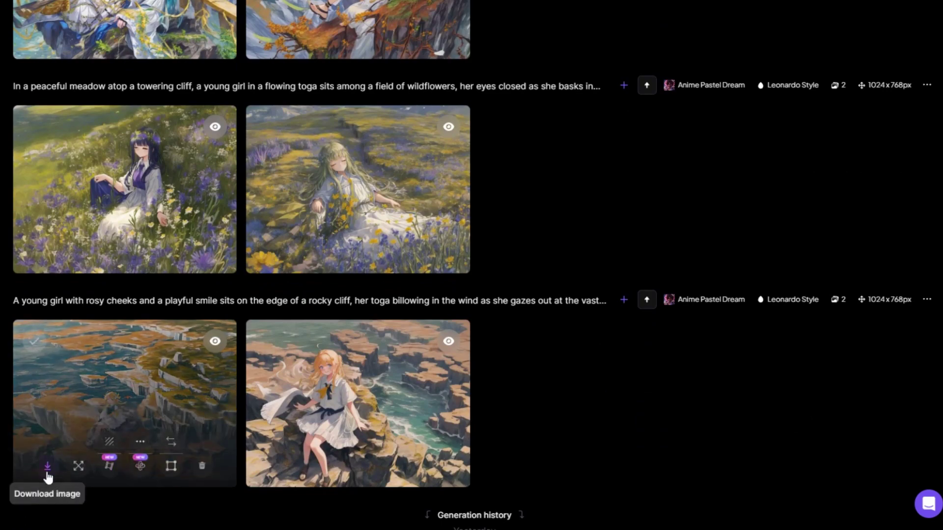
# Step: Generate image pairs for the vibrant sunset, fading light, third and fiery colours prompt ideas
pyautogui.scroll(7, 299, 208)
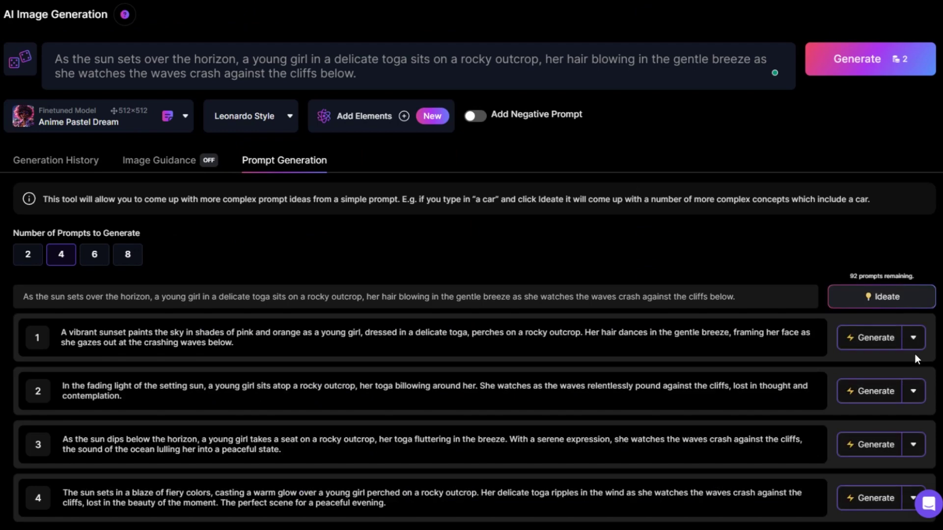
pyautogui.doubleClick(485, 330)
pyautogui.click(877, 339)
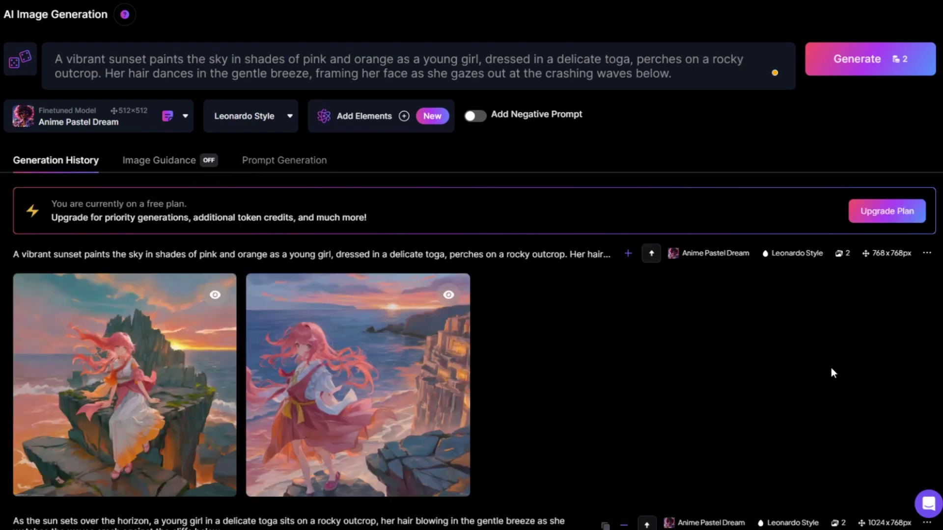
pyautogui.click(284, 160)
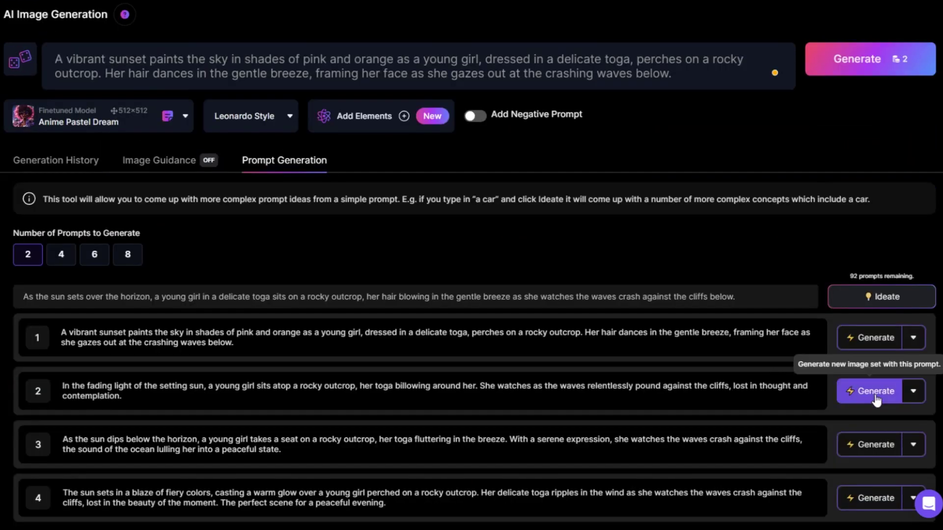
pyautogui.click(871, 392)
pyautogui.click(284, 161)
pyautogui.click(871, 444)
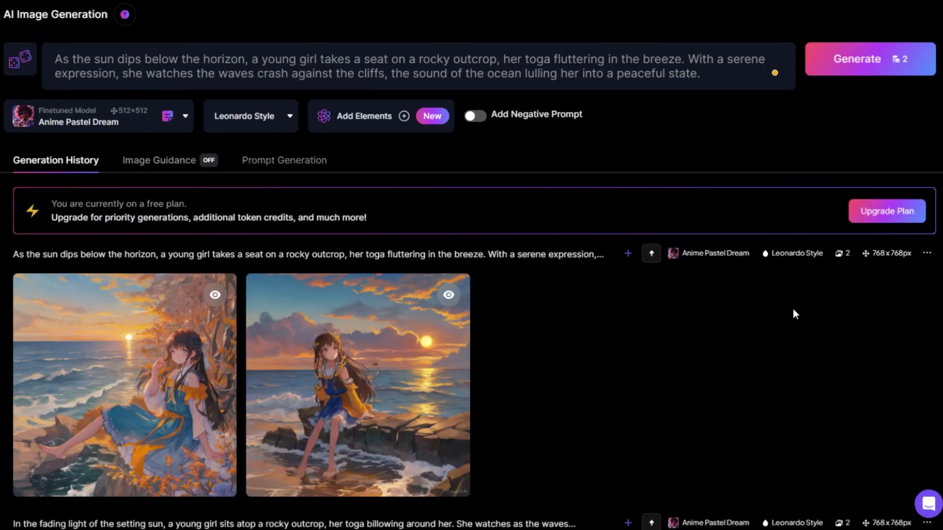
pyautogui.click(284, 161)
pyautogui.click(871, 498)
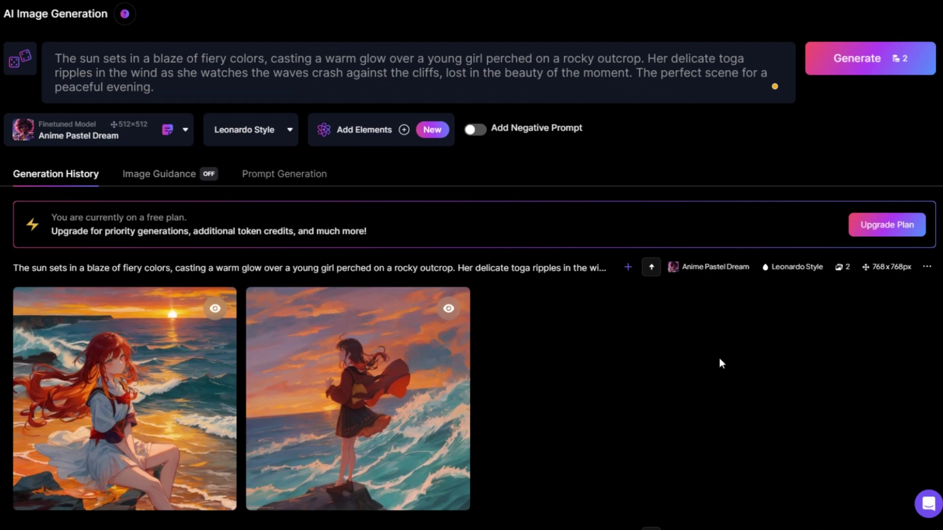
# Step: Scroll Generation History and open the fiery-colours red-haired girl image full size
pyautogui.scroll(-4, 719, 360)
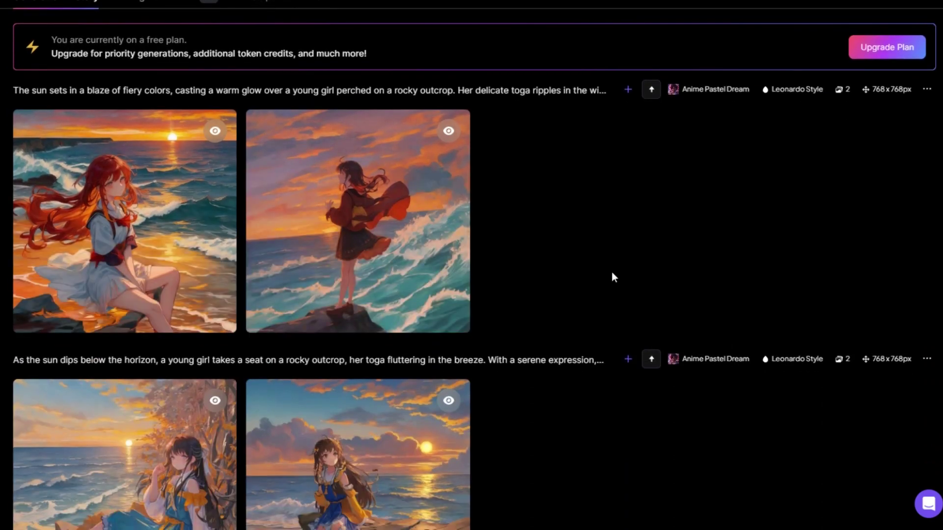
pyautogui.scroll(-4, 609, 271)
pyautogui.scroll(-6, 606, 274)
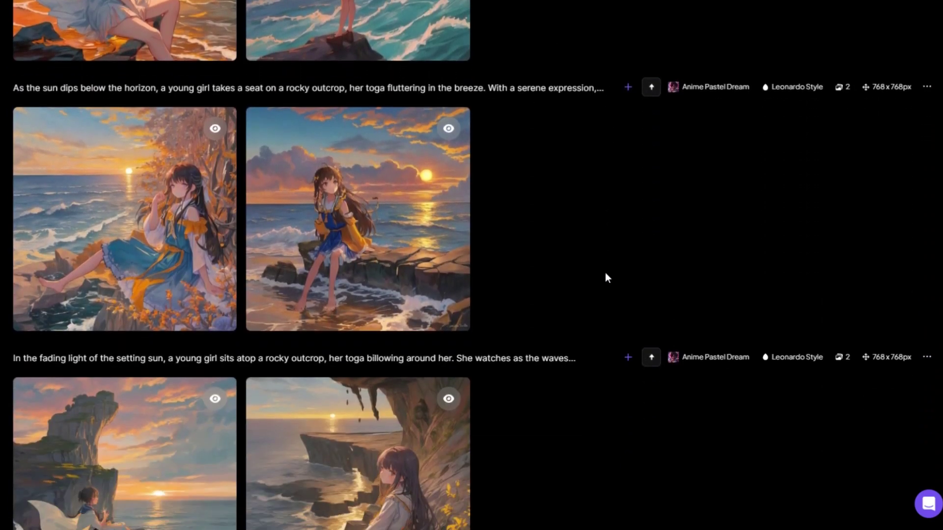
pyautogui.scroll(-4, 607, 278)
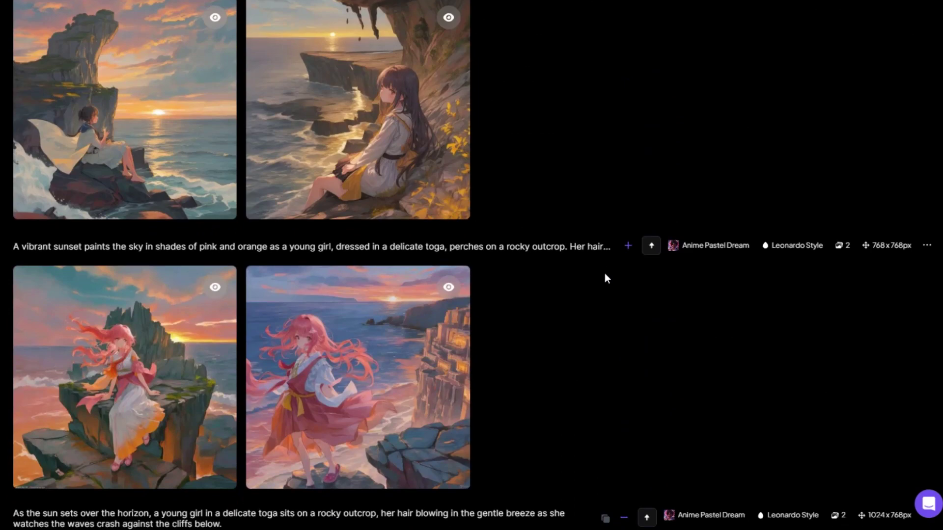
pyautogui.scroll(15, 605, 278)
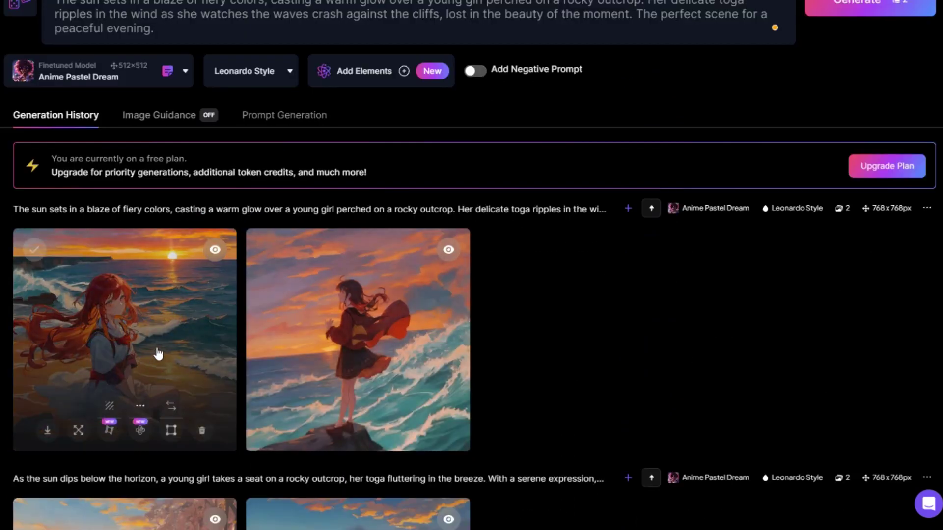
pyautogui.click(158, 354)
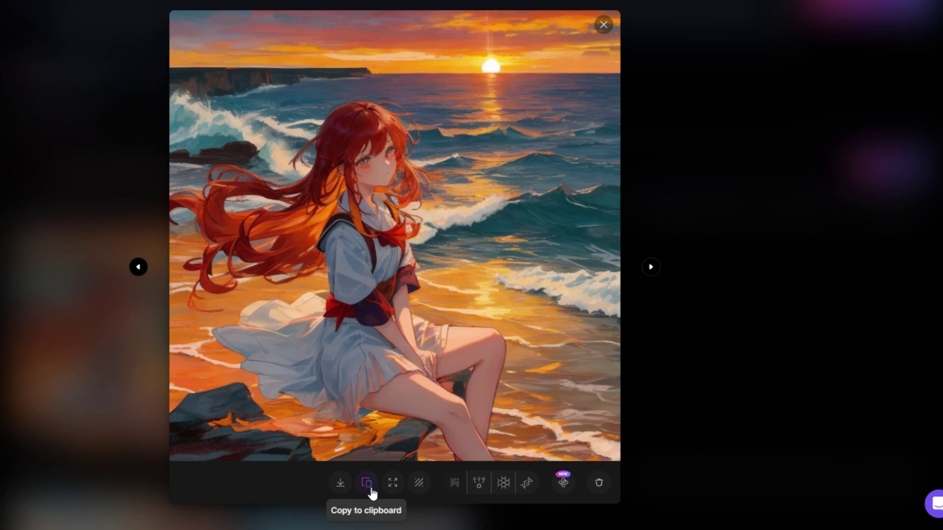
# Step: Remove the red-haired girl image's background, compare No Background with Original Image, then close the viewer
pyautogui.click(420, 484)
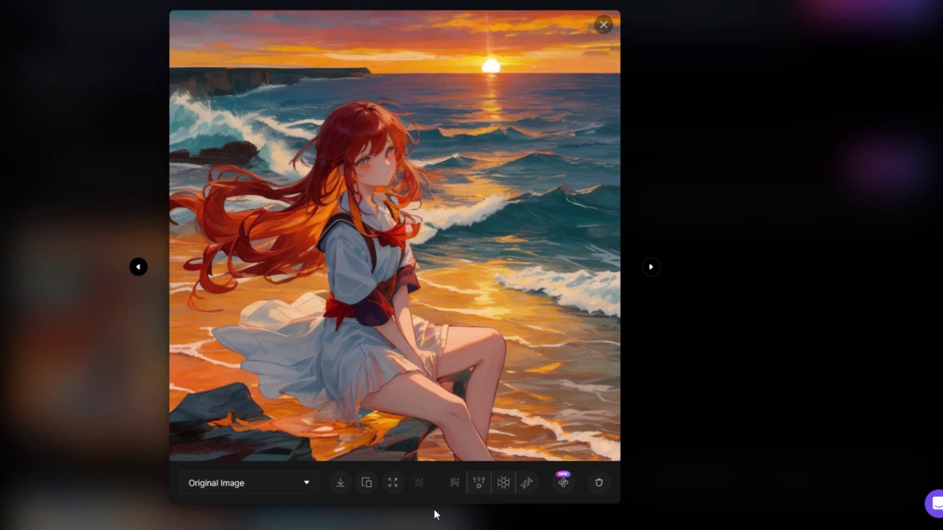
pyautogui.click(308, 484)
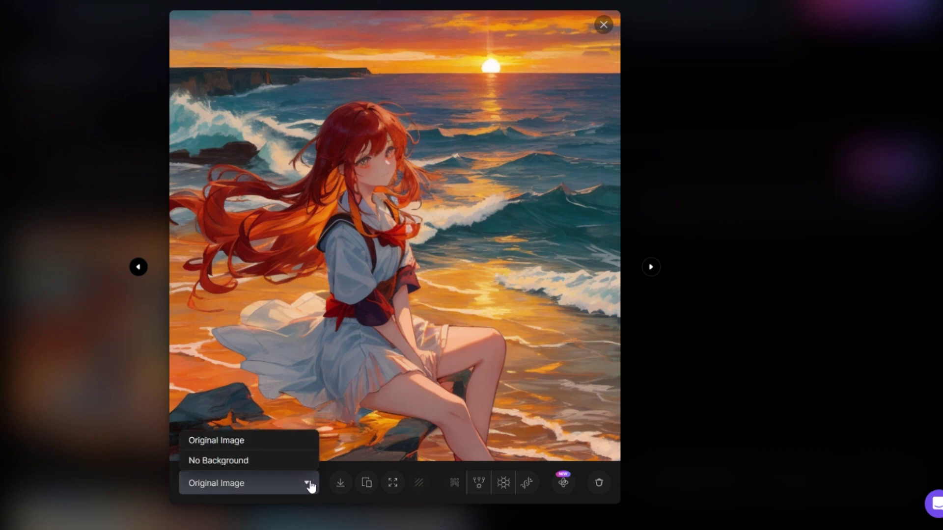
pyautogui.click(241, 460)
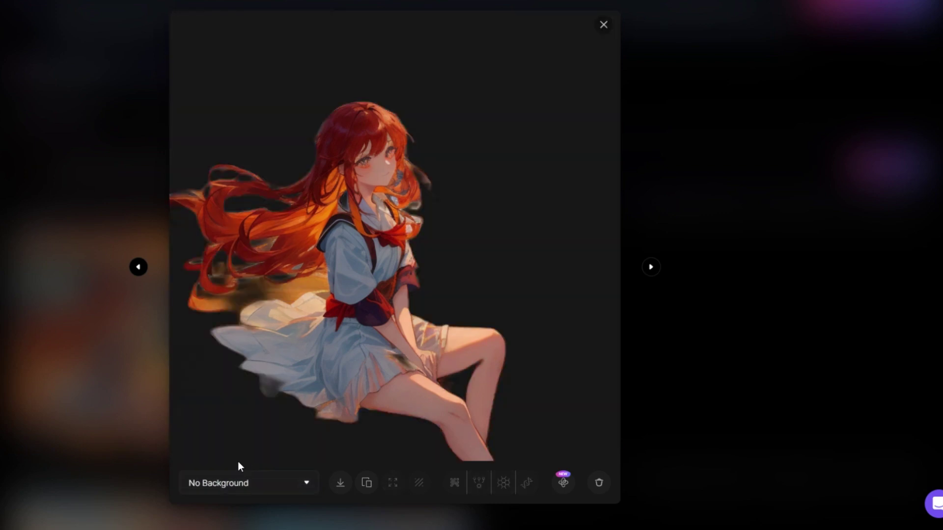
pyautogui.click(309, 485)
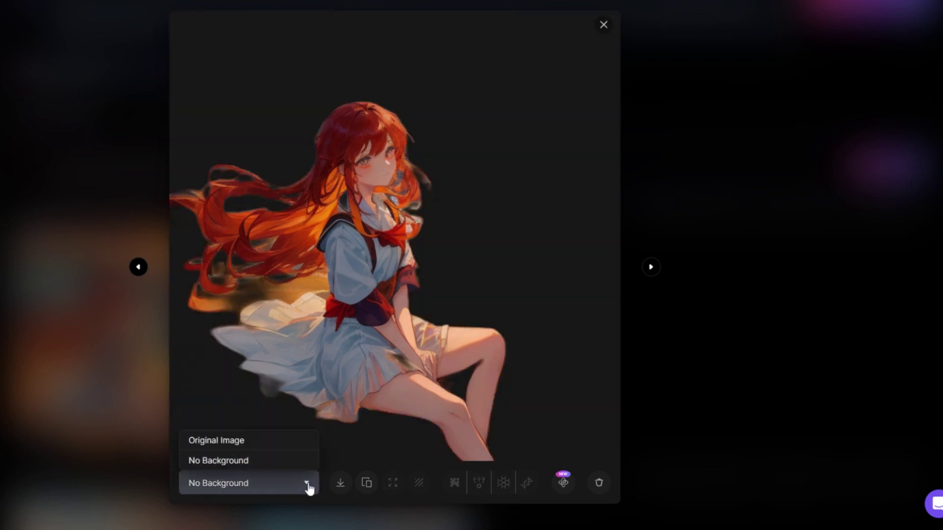
pyautogui.click(244, 441)
pyautogui.click(162, 394)
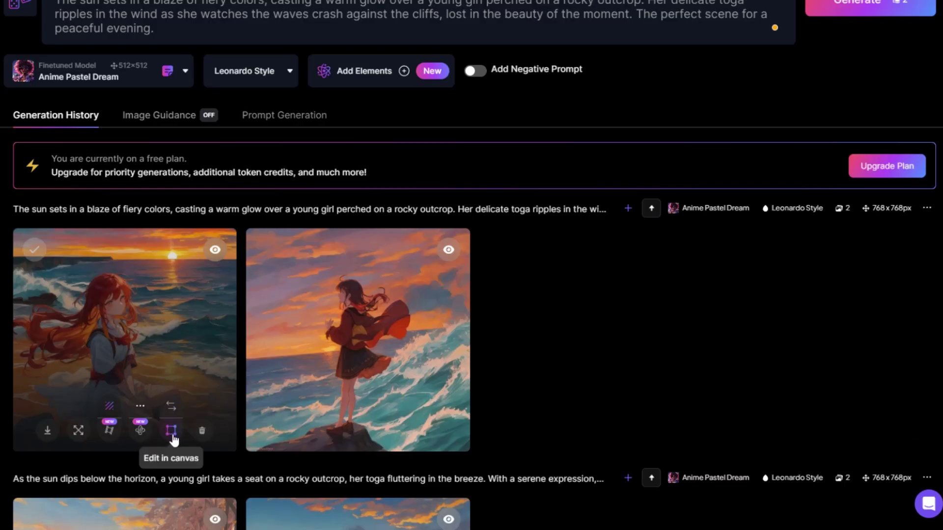
# Step: Open the beach image in the canvas editor and move the generation frame left past its edge
pyautogui.click(172, 432)
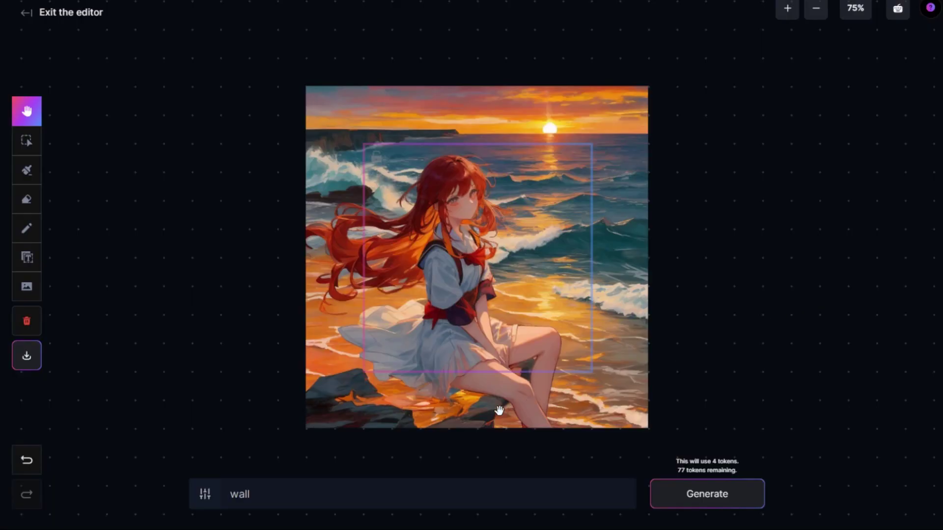
pyautogui.click(27, 142)
pyautogui.moveTo(452, 150); pyautogui.dragTo(274, 140)
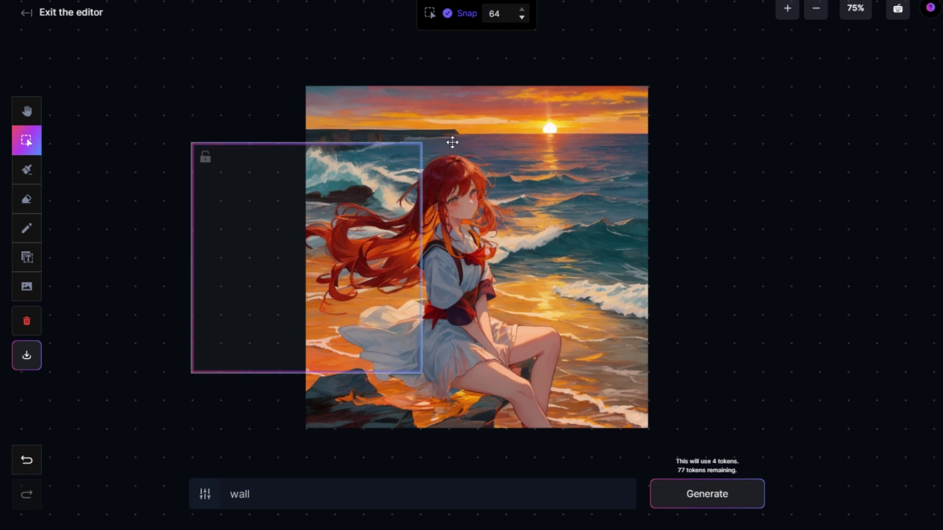
# Step: Scale the beach image down to fit, then narrow the frame over the blank left strip
pyautogui.click(494, 108)
pyautogui.moveTo(308, 87); pyautogui.dragTo(358, 148)
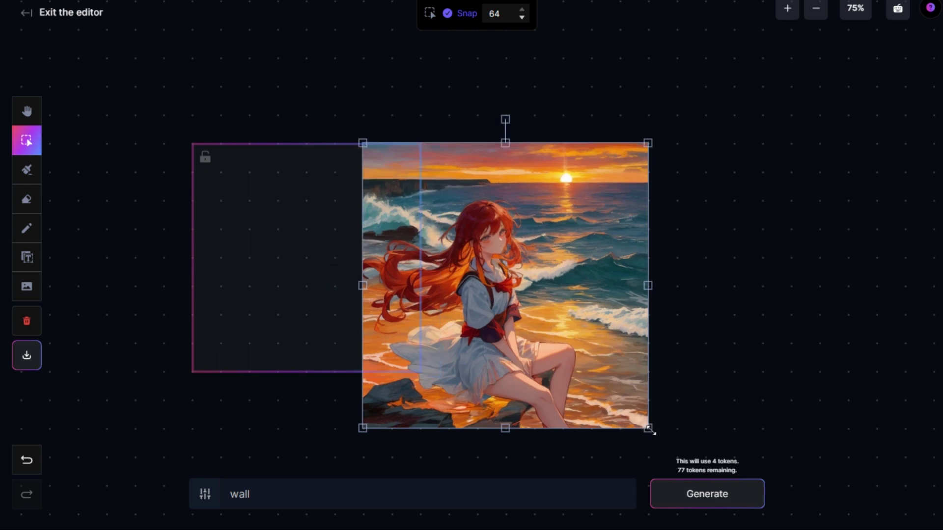
pyautogui.moveTo(636, 424); pyautogui.dragTo(591, 407)
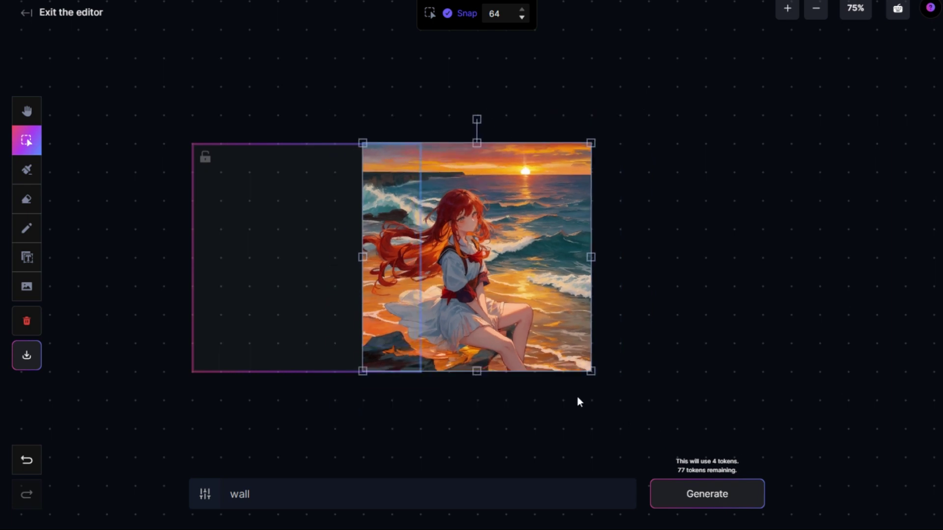
pyautogui.click(195, 256)
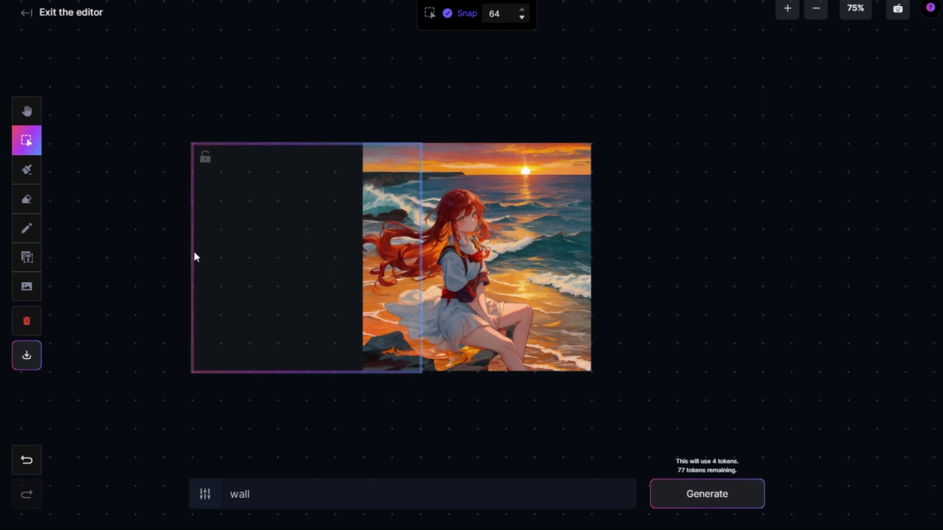
pyautogui.moveTo(195, 256); pyautogui.dragTo(269, 268)
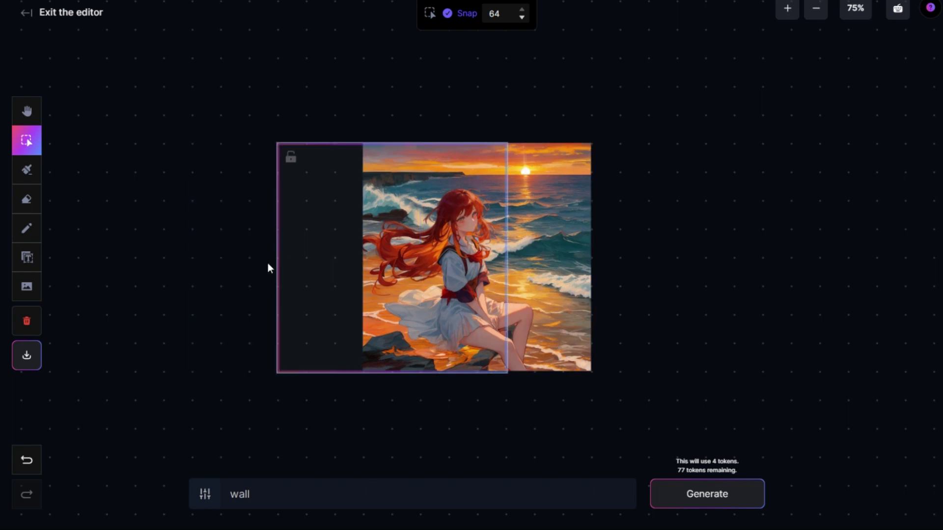
# Step: Outpaint the blank left area with prompt 'sea', browse the variations, and discard them
pyautogui.doubleClick(273, 494)
pyautogui.write('sea')
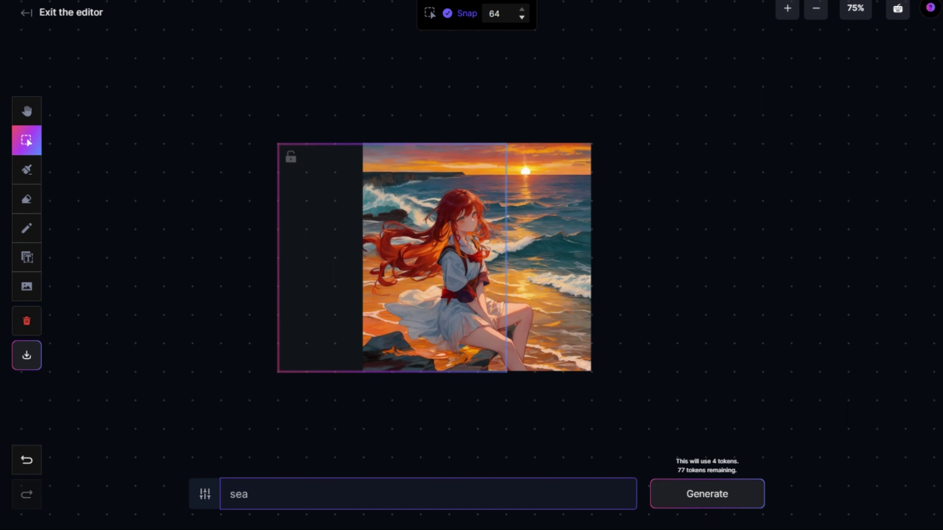
pyautogui.click(711, 500)
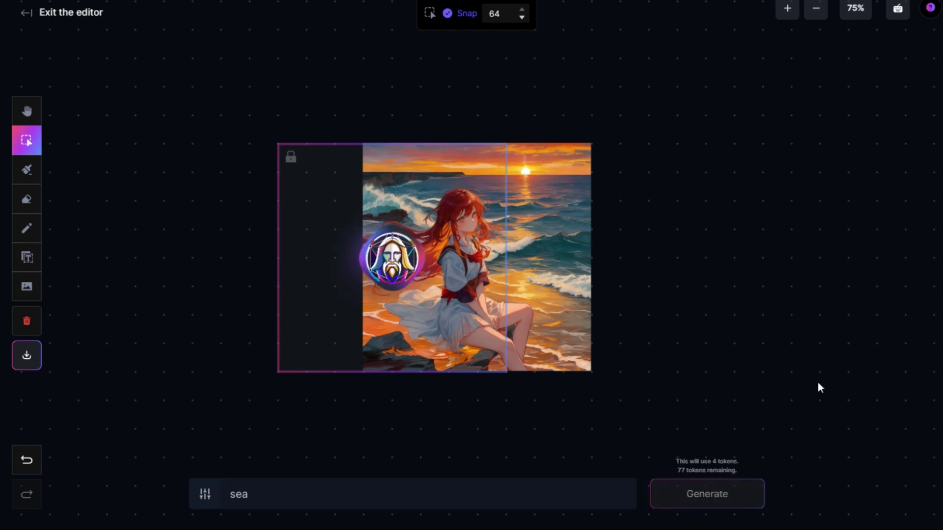
pyautogui.press('h')
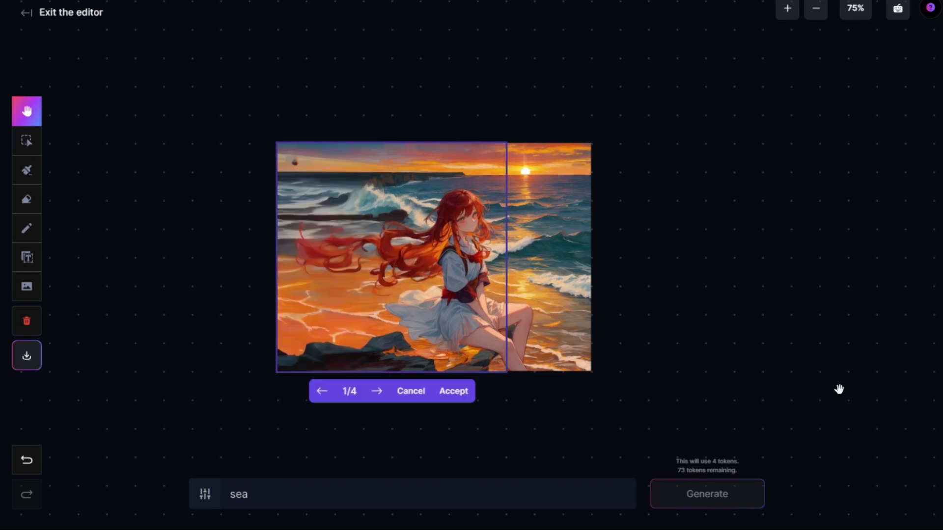
pyautogui.click(383, 401)
pyautogui.click(383, 399)
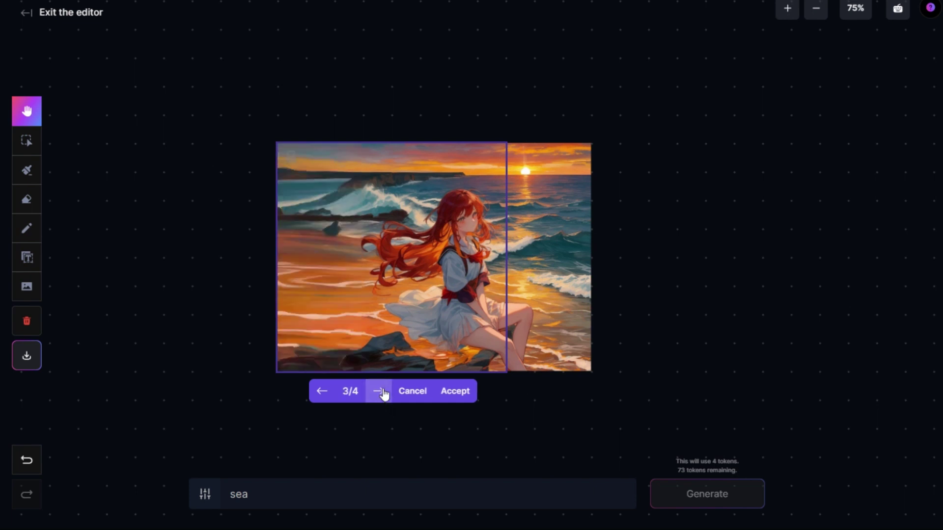
pyautogui.click(383, 395)
pyautogui.click(384, 393)
pyautogui.click(413, 392)
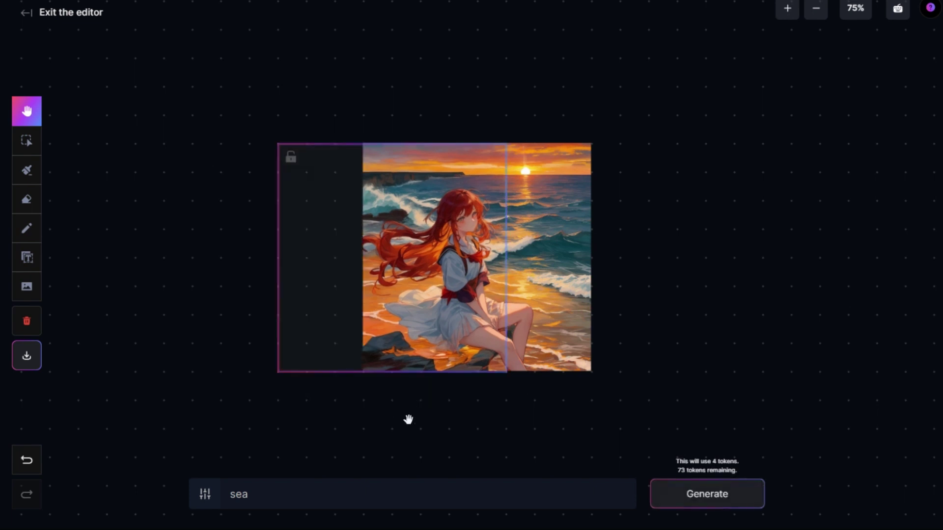
# Step: Regenerate the left area with prompt 'hill' and accept variation 3/4
pyautogui.click(266, 494)
pyautogui.write('hill')
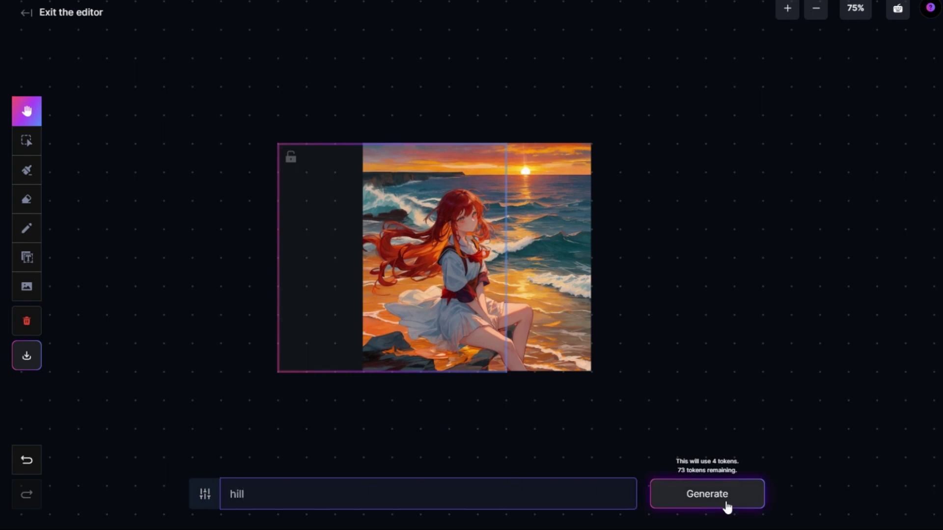
pyautogui.click(726, 505)
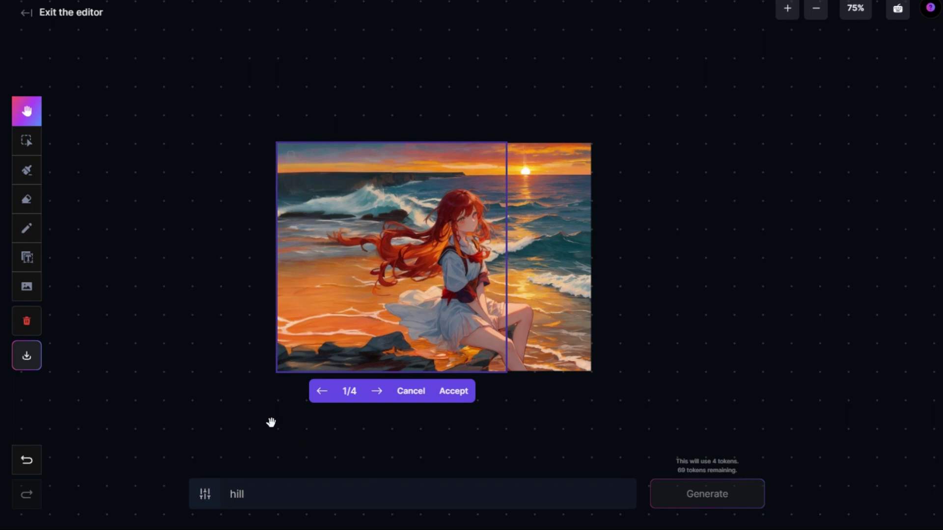
pyautogui.click(378, 396)
pyautogui.click(379, 398)
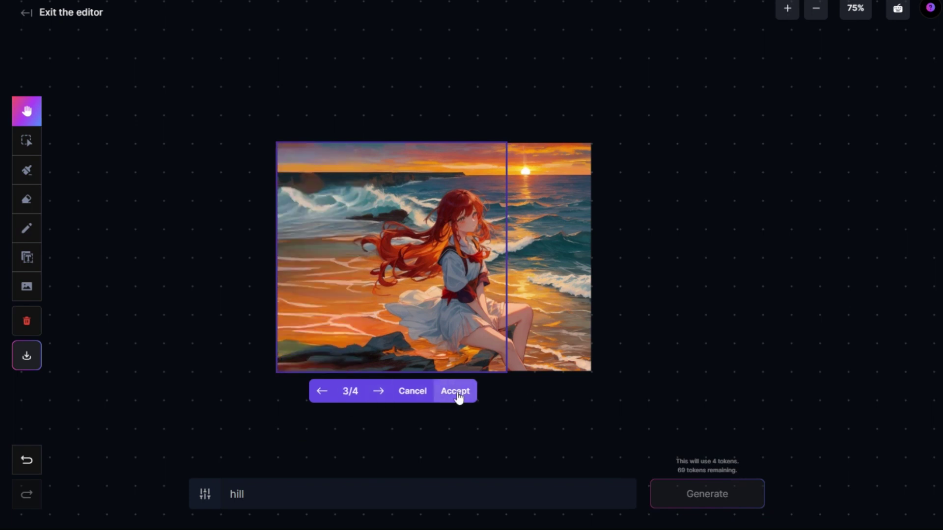
pyautogui.click(455, 391)
# Step: Place the frame over the right edge, outpaint it with prompt 'sea', and accept a variant
pyautogui.click(27, 141)
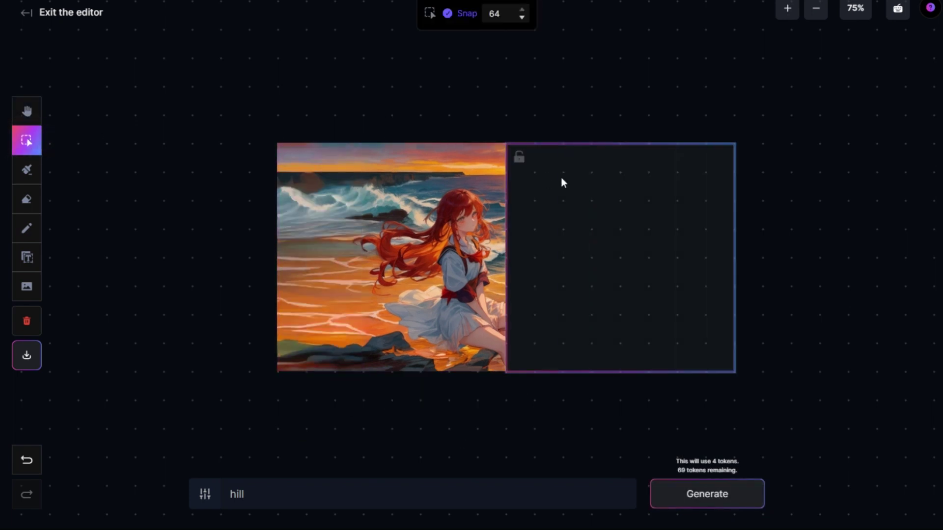
pyautogui.click(420, 191)
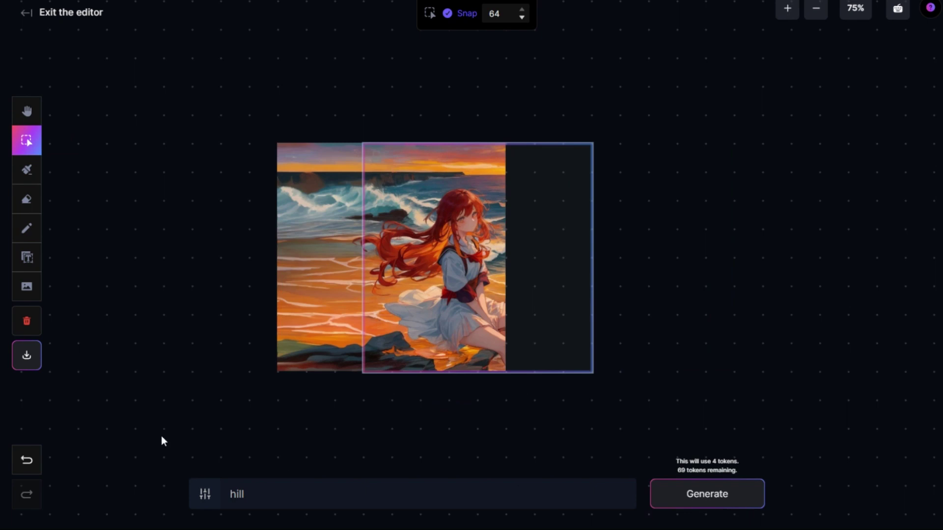
pyautogui.doubleClick(237, 494)
pyautogui.write('sea')
pyautogui.click(741, 497)
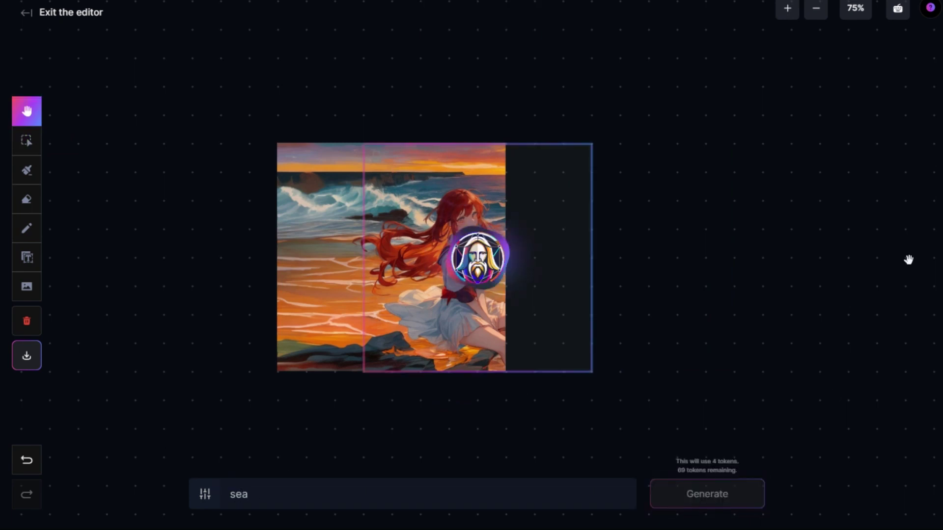
pyautogui.click(462, 392)
pyautogui.click(462, 392)
pyautogui.click(462, 391)
pyautogui.click(539, 392)
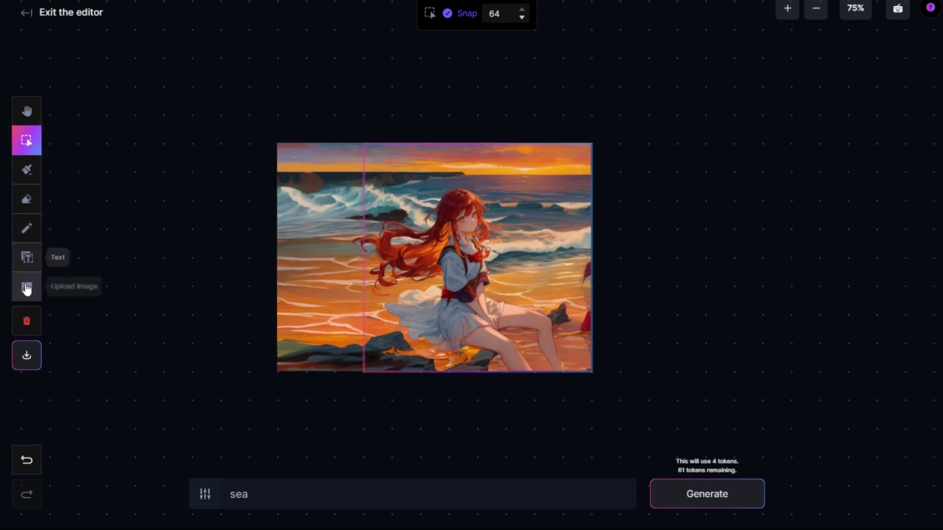
# Step: Upload the room photo and outpaint its left side with prompt 'room', keeping variation 3 of 4
pyautogui.click(33, 290)
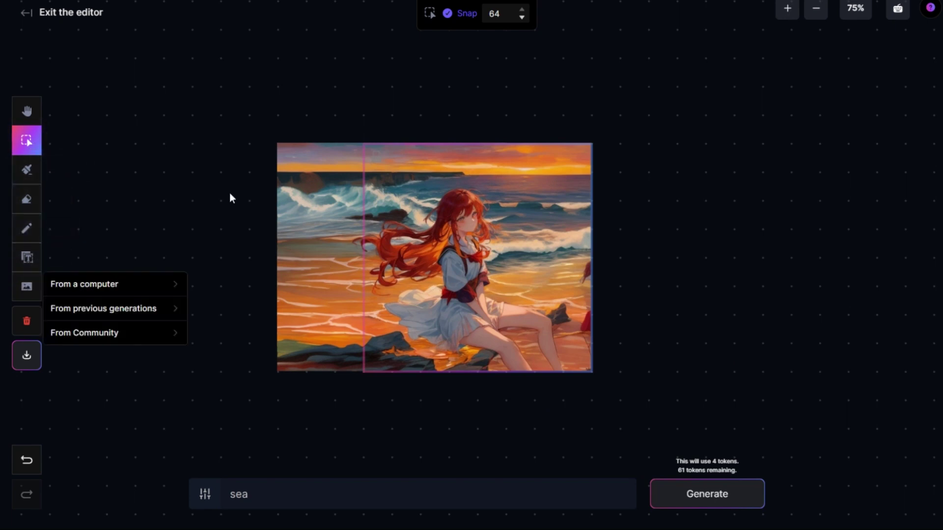
pyautogui.click(290, 79)
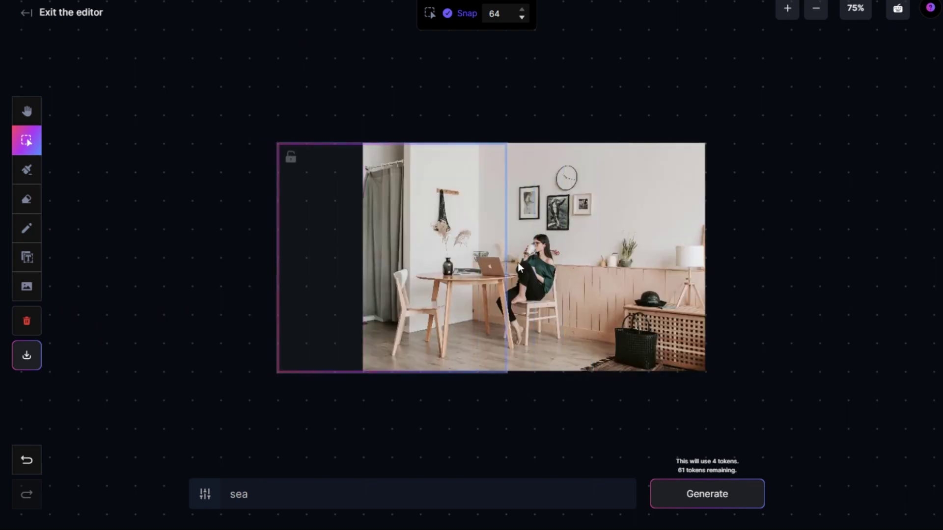
pyautogui.moveTo(519, 268); pyautogui.dragTo(537, 269)
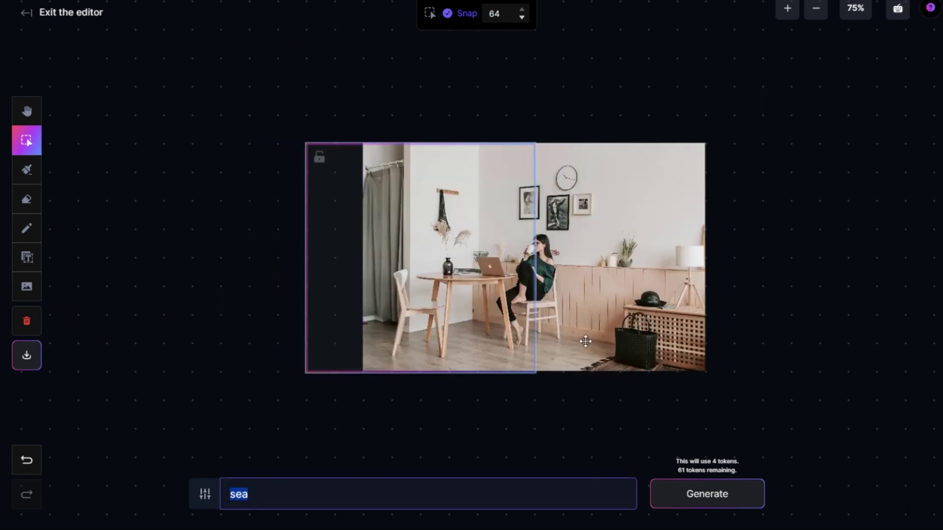
pyautogui.write('room')
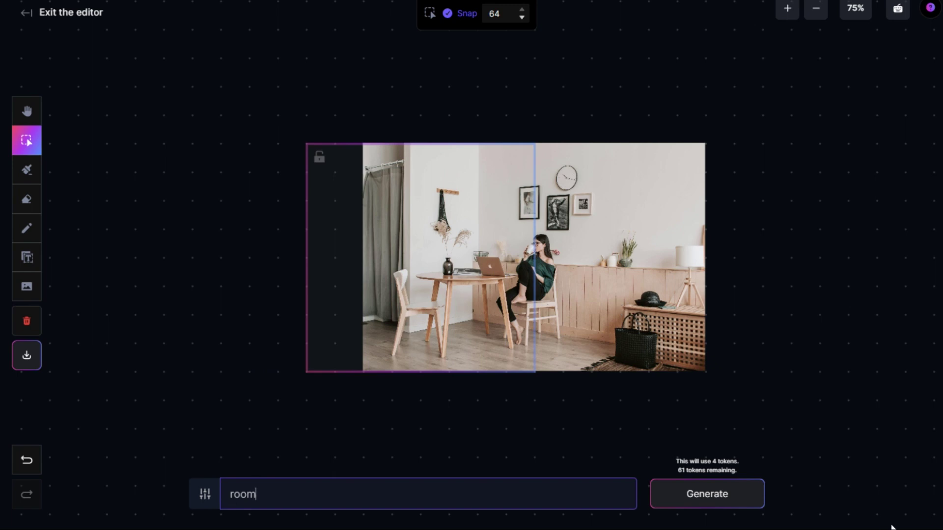
pyautogui.press('Return')
pyautogui.press('h')
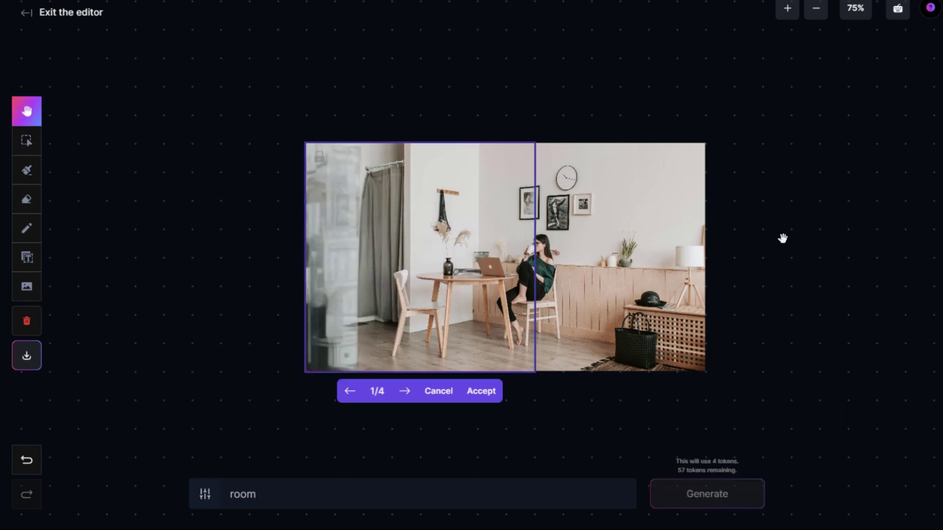
pyautogui.click(405, 391)
pyautogui.click(406, 392)
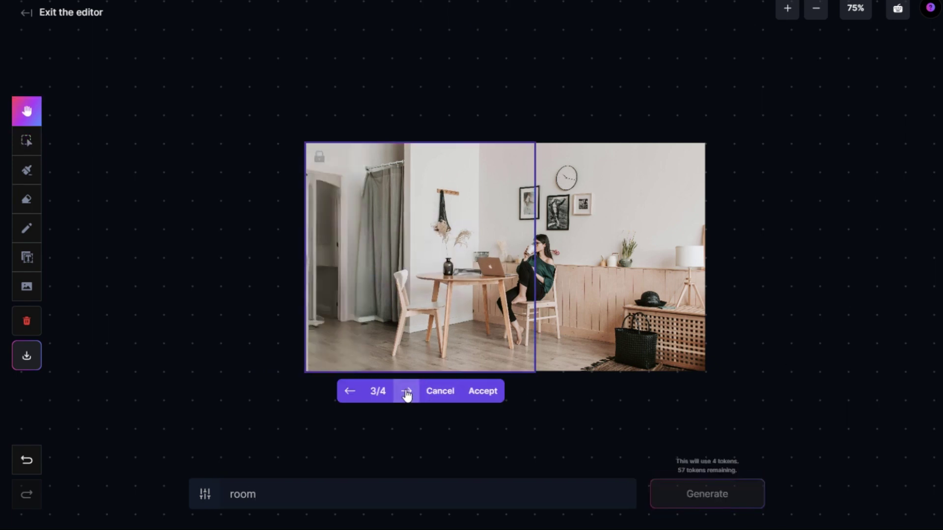
pyautogui.press('v')
pyautogui.click(487, 392)
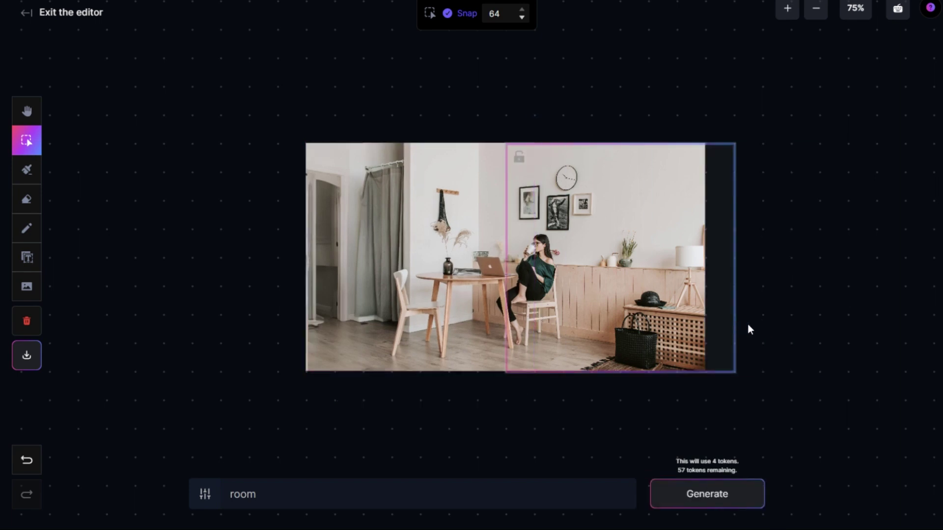
# Step: Extend the photo's right side with prompt 'wall', accepting the third of four variations
pyautogui.hotkey('ctrl', 'a')
pyautogui.write('wall')
pyautogui.press('Return')
pyautogui.press('h')
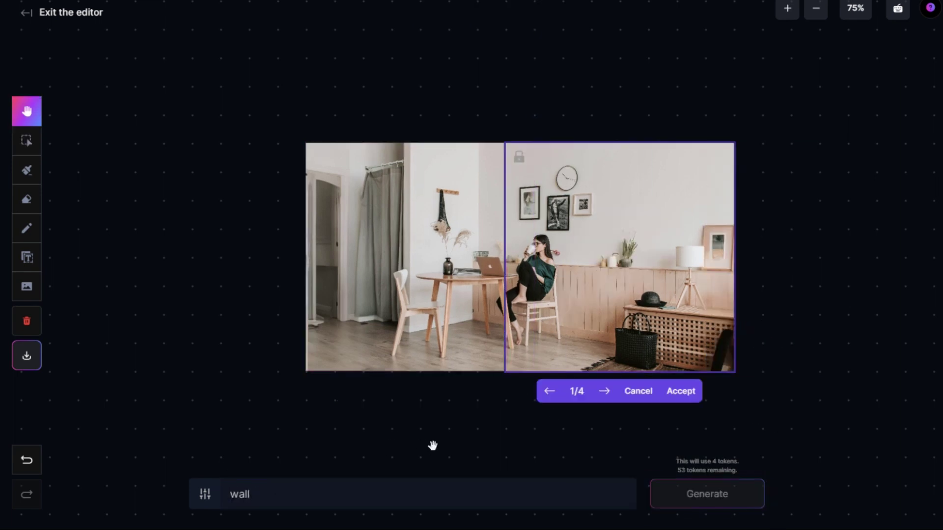
pyautogui.click(612, 397)
pyautogui.click(611, 397)
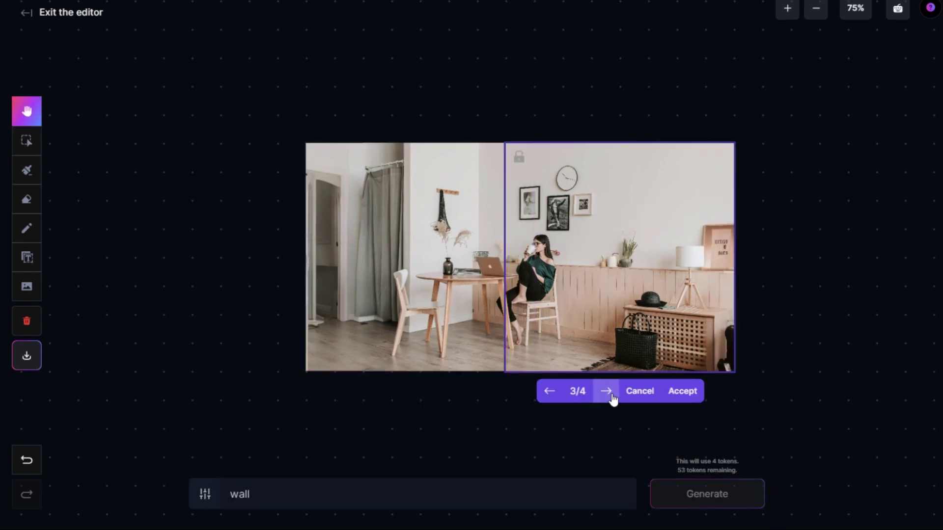
pyautogui.click(672, 395)
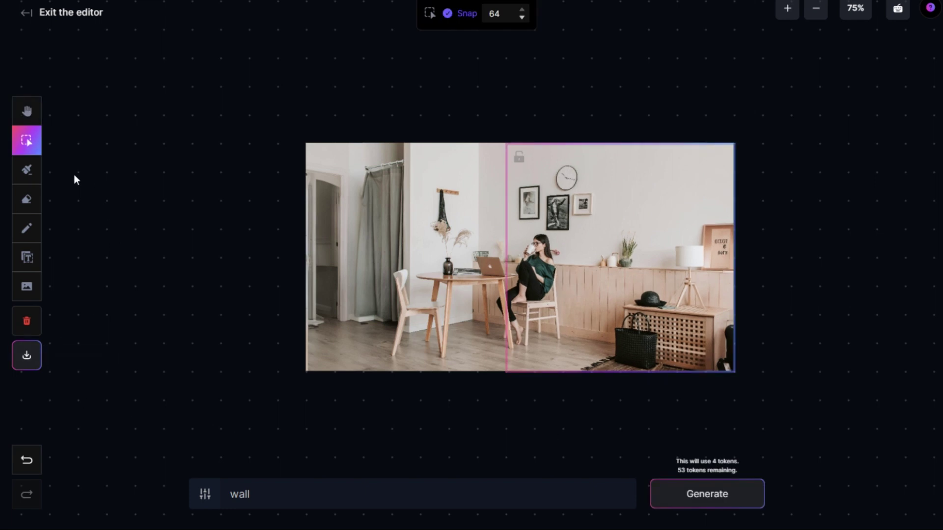
# Step: Mask and regenerate the lower-right object as plain wall, accept a clean variant, then exit the editor
pyautogui.click(30, 173)
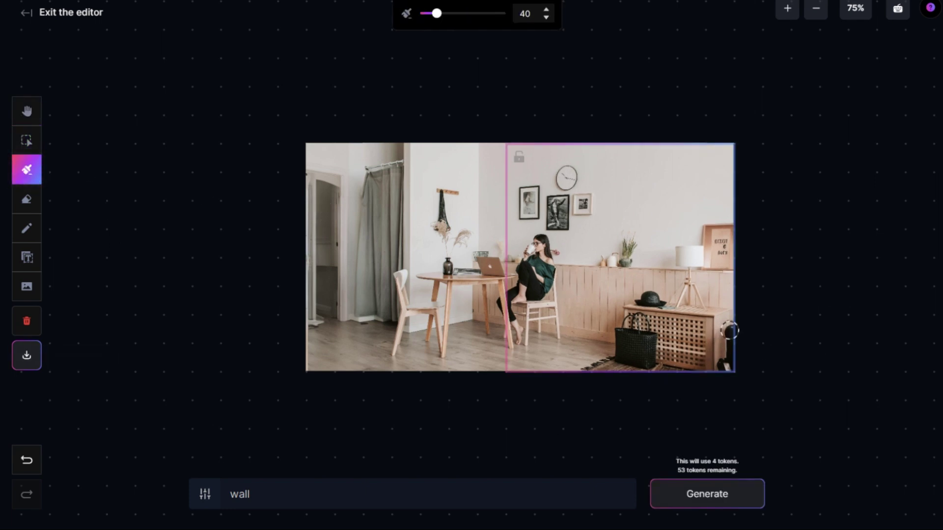
pyautogui.moveTo(733, 330); pyautogui.dragTo(723, 365)
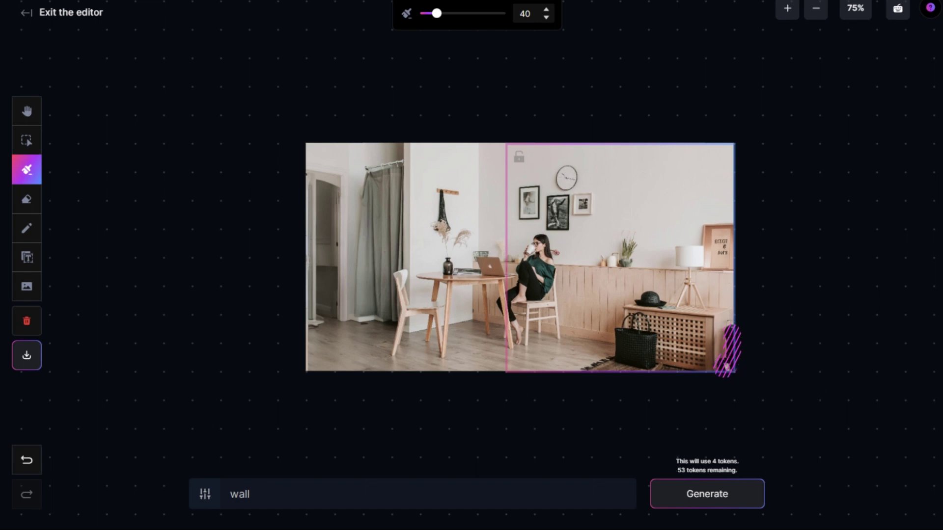
pyautogui.click(707, 494)
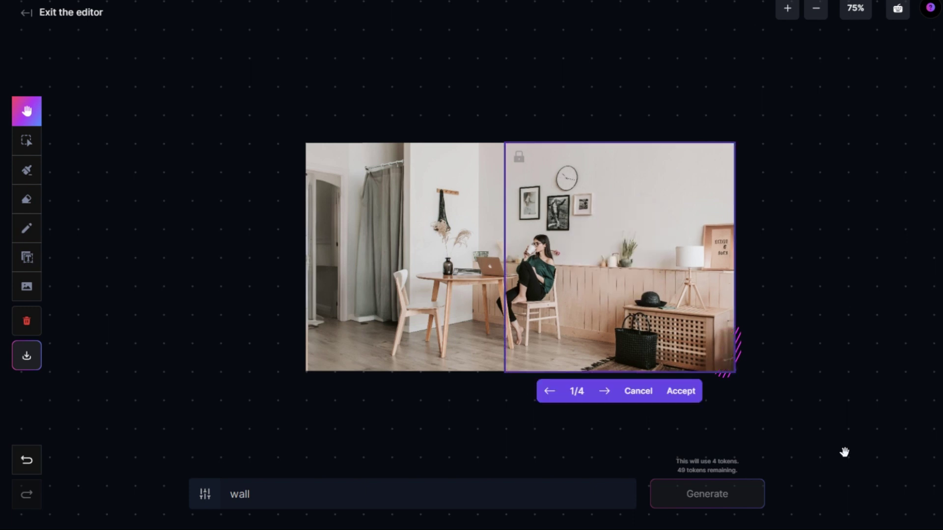
pyautogui.click(612, 395)
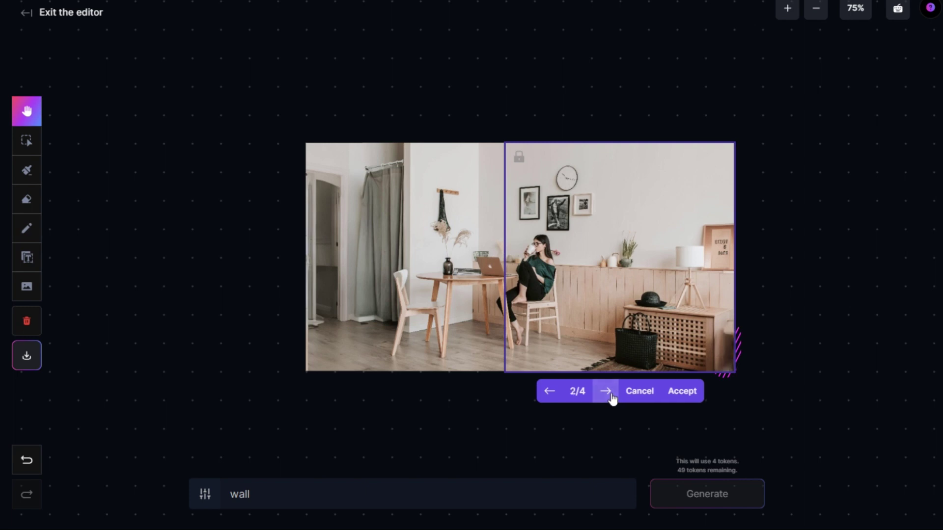
pyautogui.click(611, 396)
pyautogui.click(611, 396)
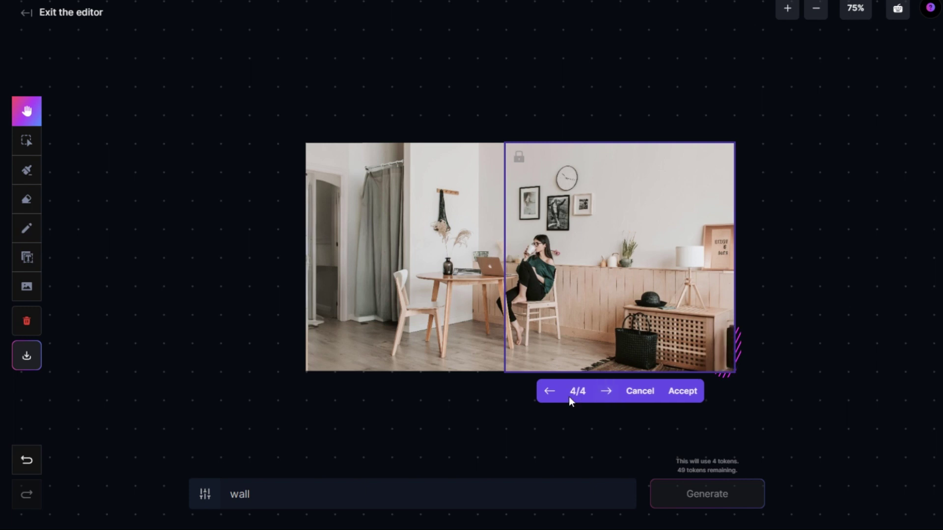
pyautogui.click(614, 397)
pyautogui.click(614, 397)
pyautogui.click(614, 397)
pyautogui.click(614, 397)
pyautogui.click(614, 397)
pyautogui.click(681, 392)
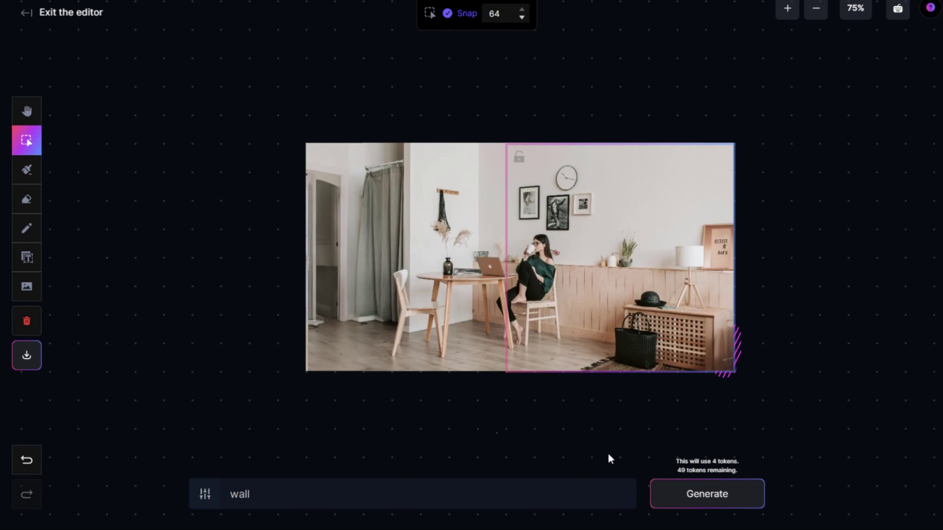
pyautogui.click(25, 15)
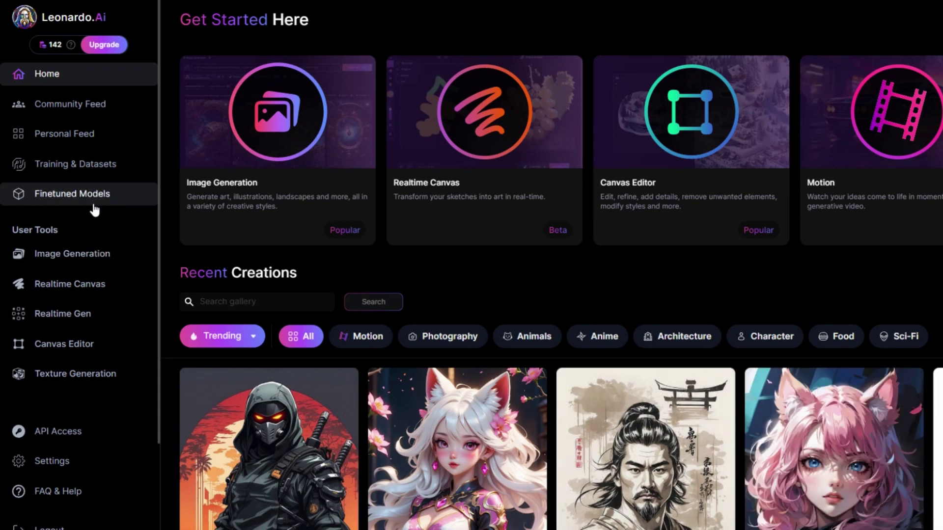
# Step: In Training & Datasets, make a new dataset named 'Training1' with description 'Test'
pyautogui.click(89, 164)
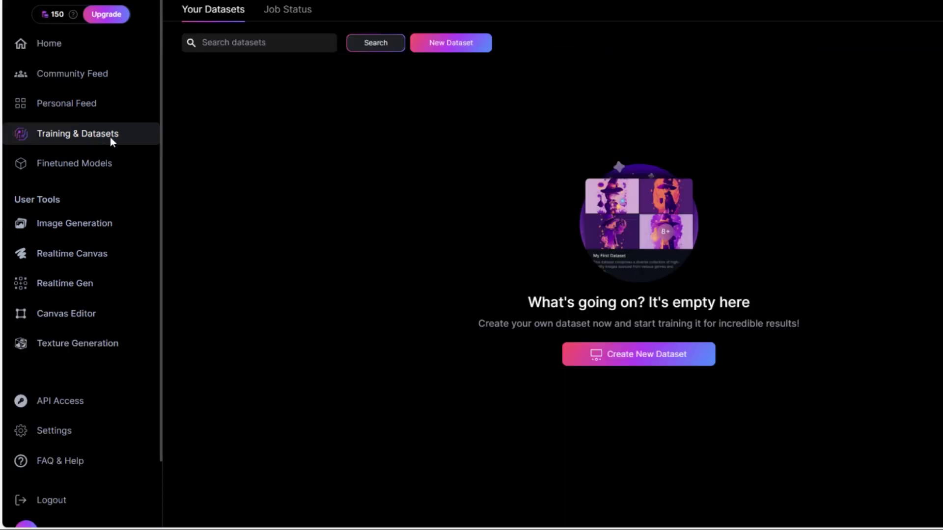
pyautogui.click(454, 37)
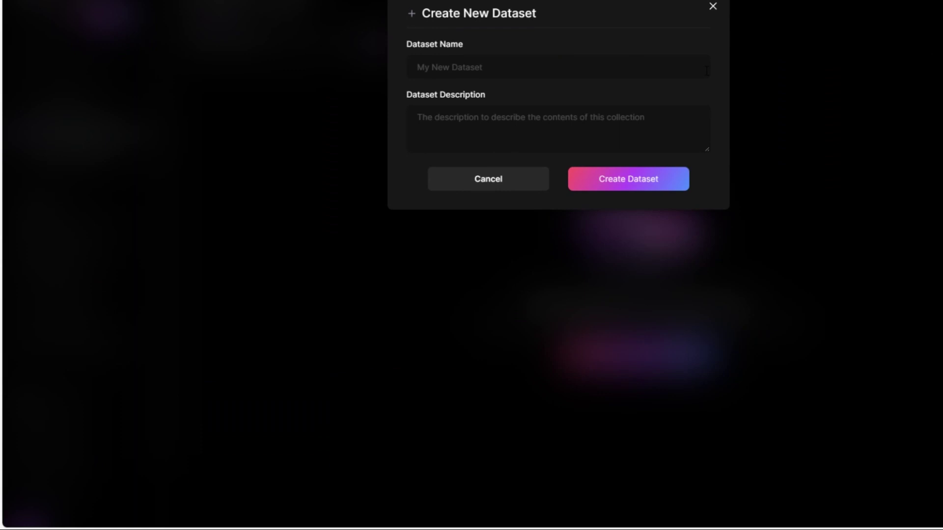
pyautogui.click(450, 78)
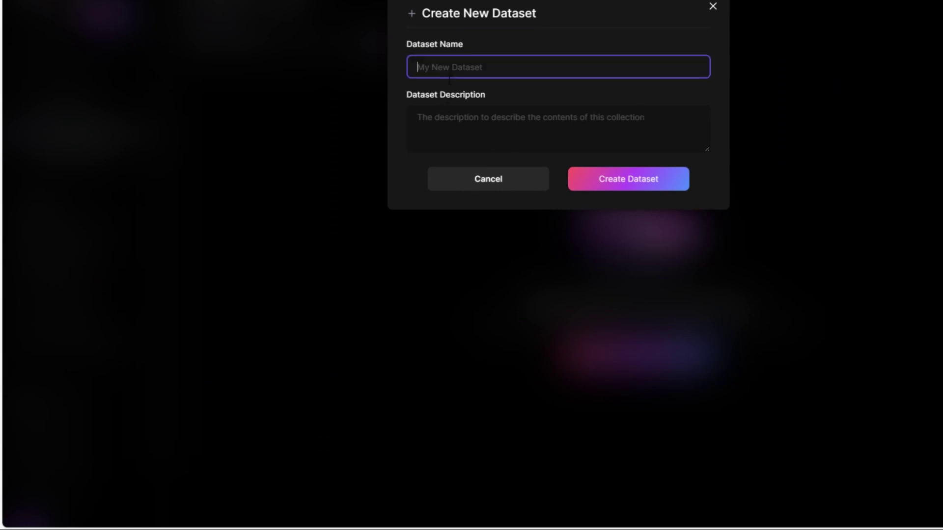
pyautogui.write('Training1')
pyautogui.press('Tab')
pyautogui.write('Test')
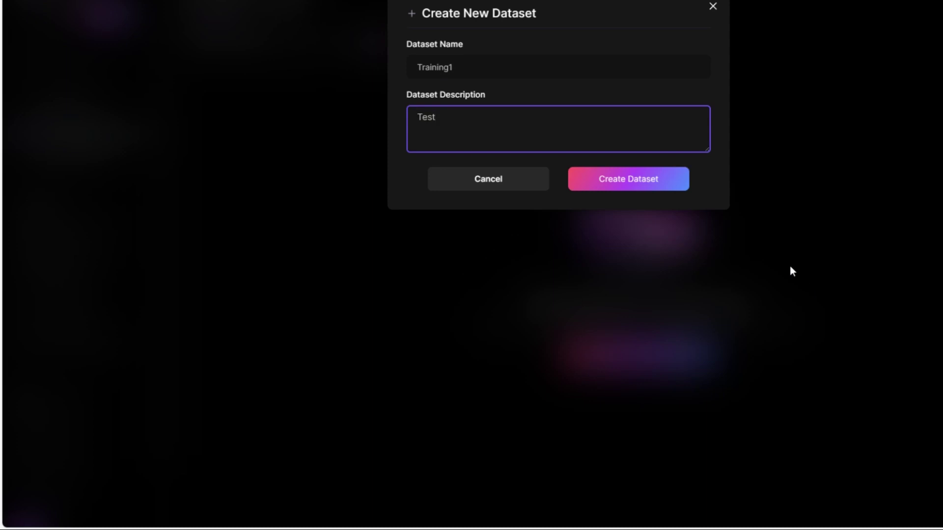
pyautogui.click(633, 180)
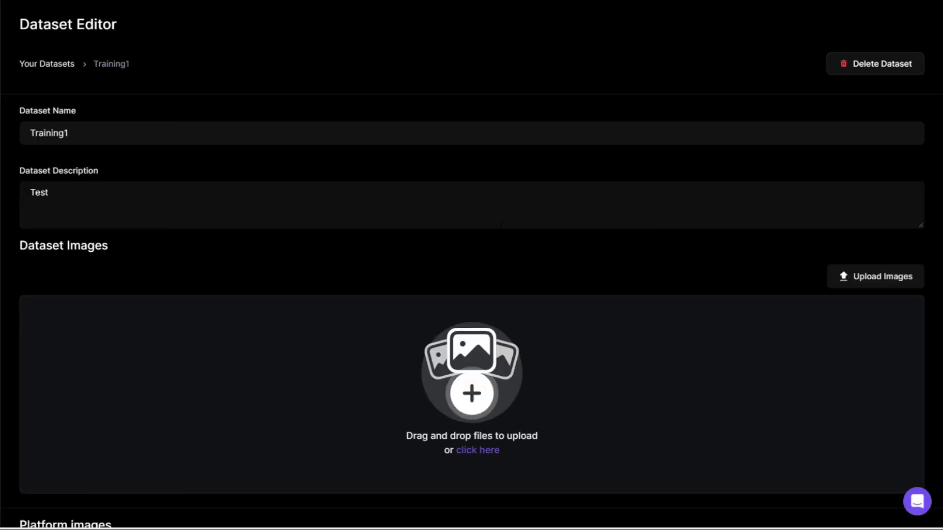
# Step: Add the 14 illustrations, select them all, and start training with instance prompt 'A animal'
pyautogui.moveTo(942, 443); pyautogui.dragTo(859, 443)
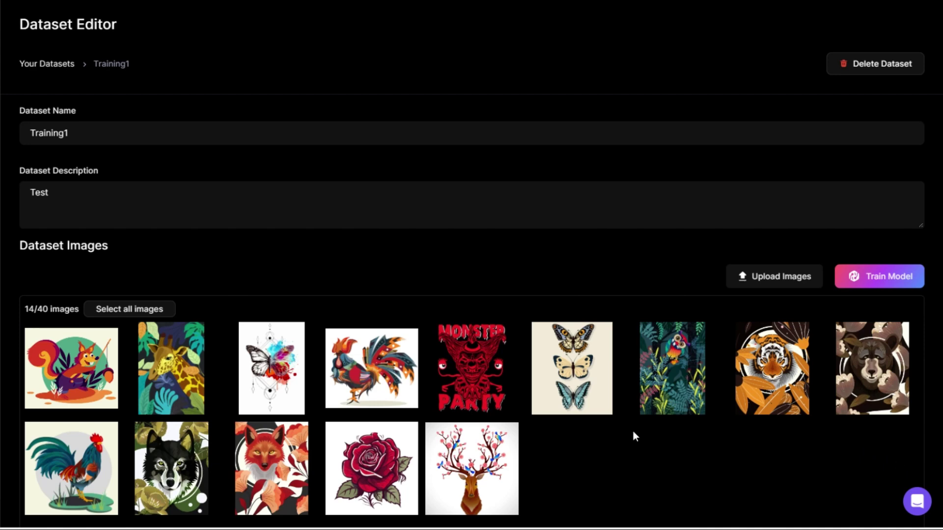
pyautogui.click(137, 314)
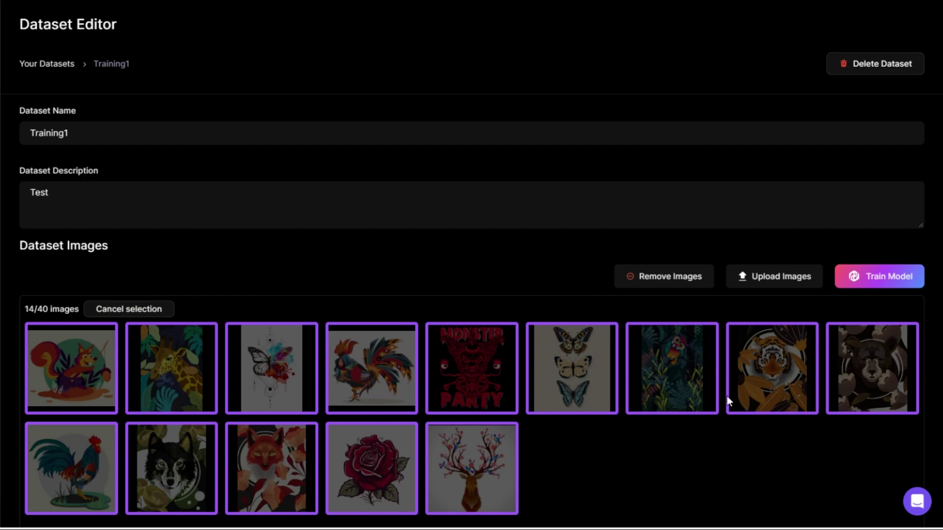
pyautogui.click(893, 279)
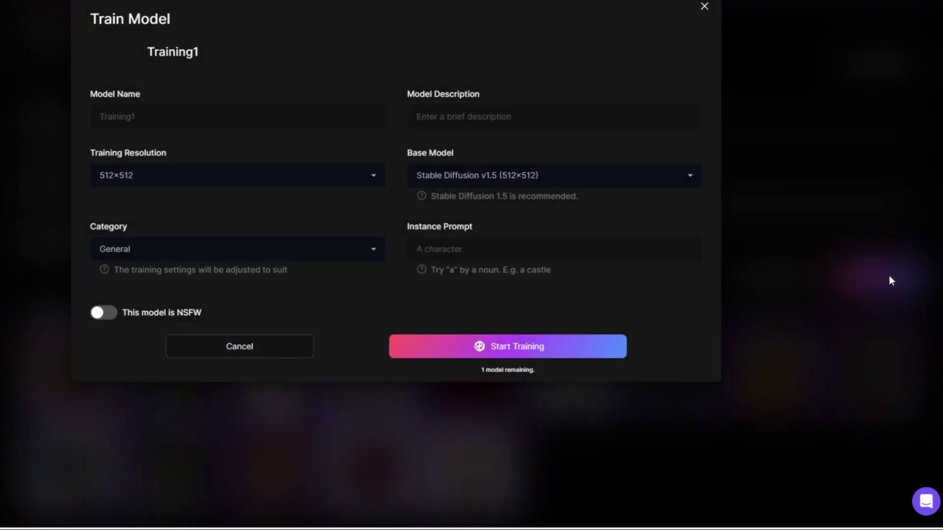
pyautogui.click(462, 255)
pyautogui.write('A ')
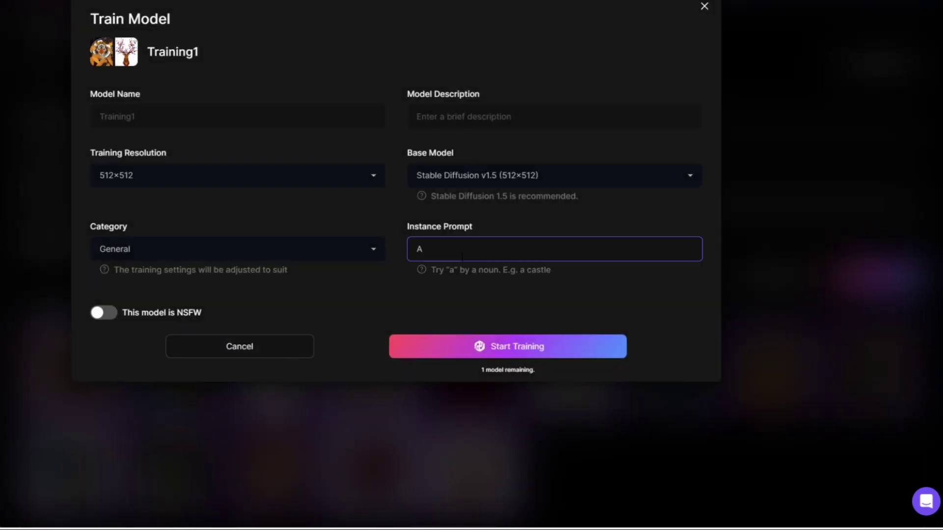
pyautogui.write('animal')
pyautogui.click(519, 350)
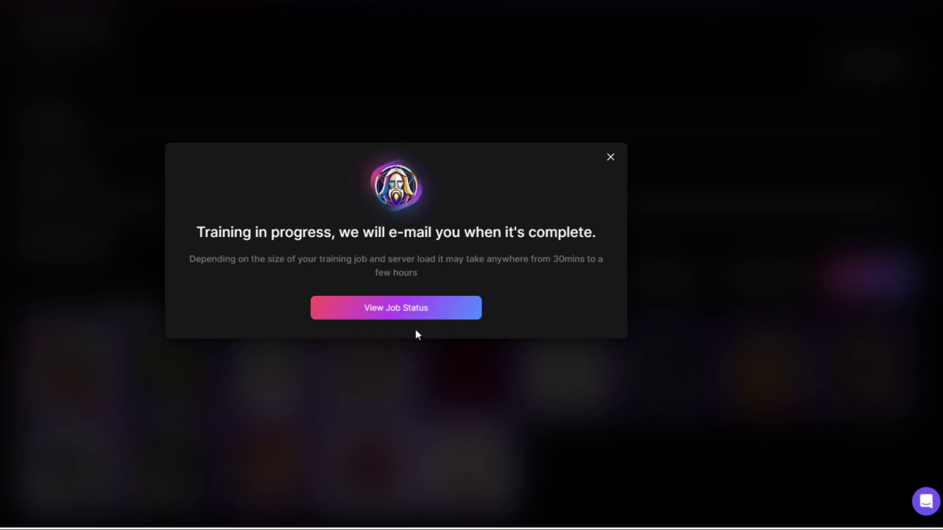
# Step: Find Training1 under Finetuned Models > Your Models, generate with it, and open Prompt Generation
pyautogui.click(769, 308)
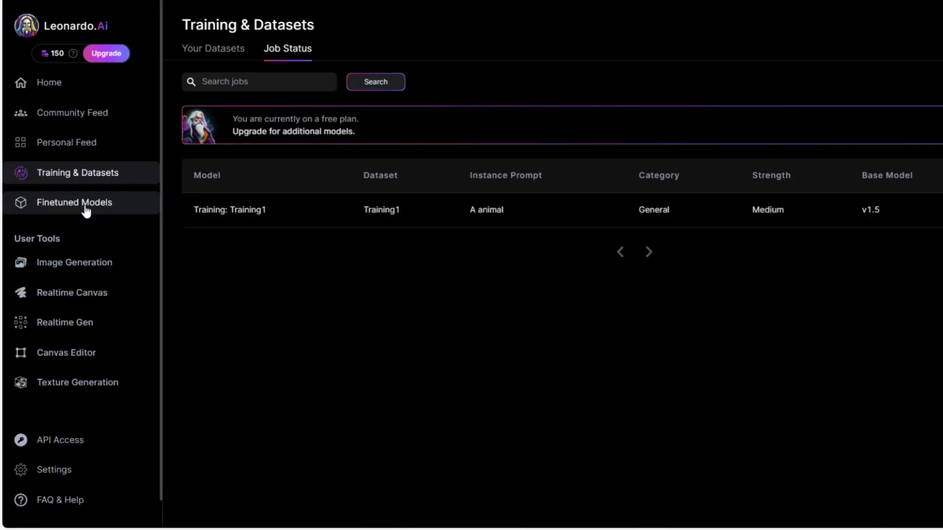
pyautogui.click(85, 209)
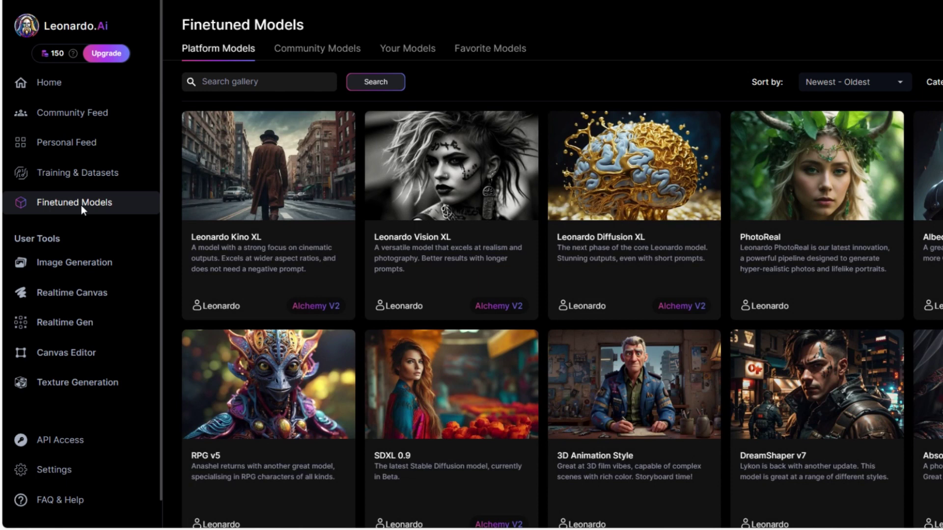
pyautogui.click(424, 55)
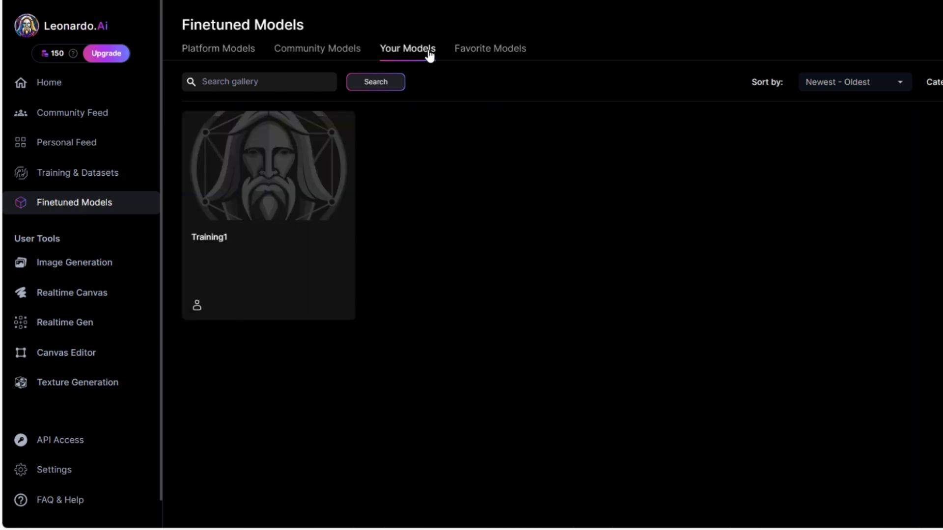
pyautogui.click(313, 209)
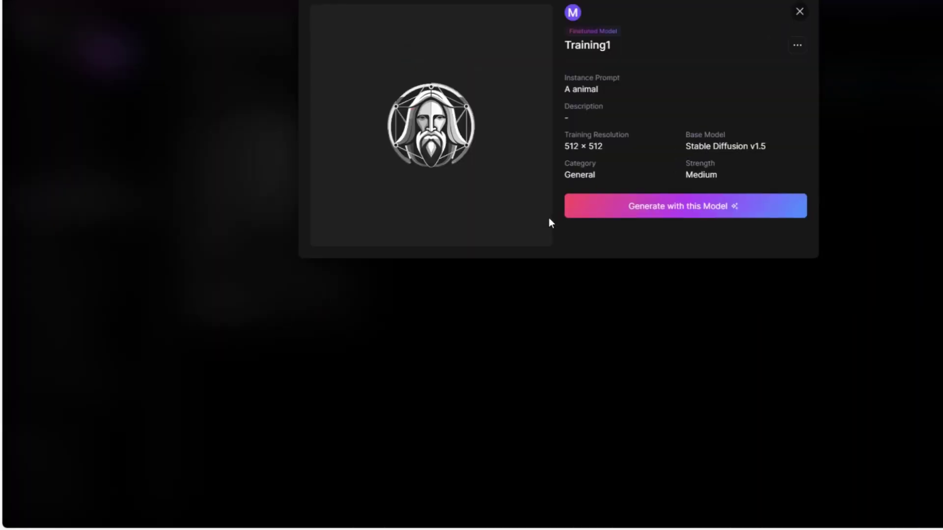
pyautogui.click(683, 207)
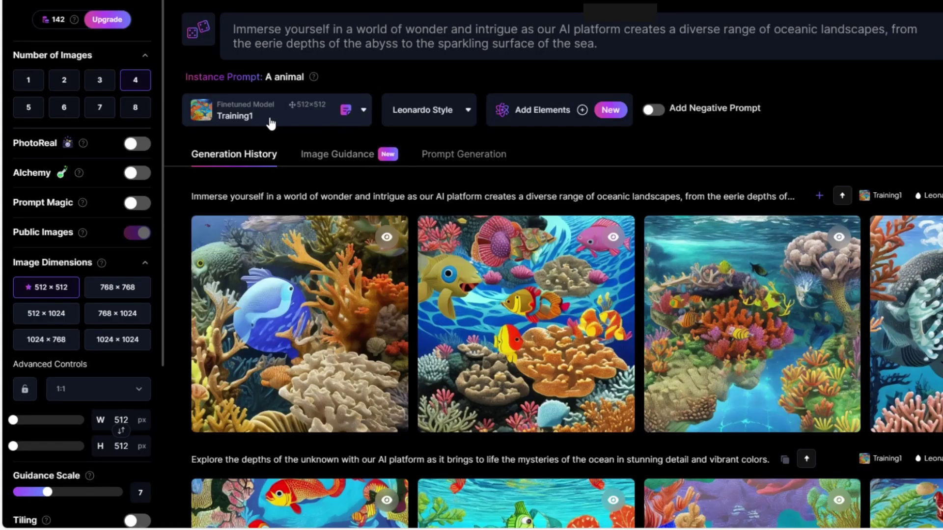
pyautogui.click(368, 118)
pyautogui.click(426, 129)
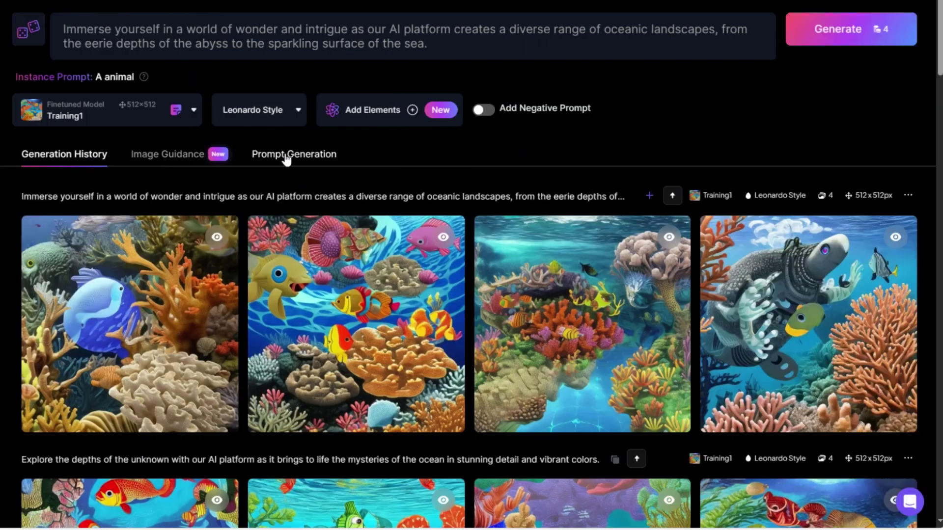
pyautogui.click(457, 156)
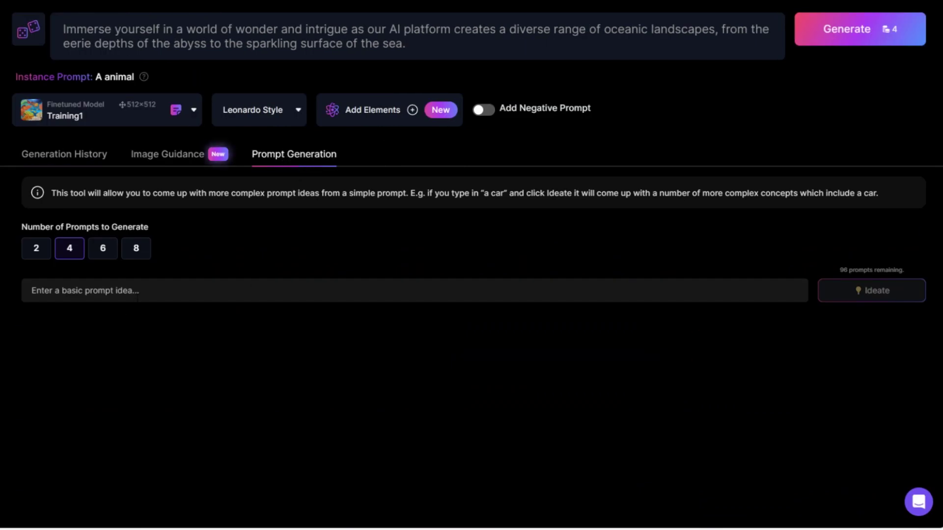
# Step: Paste the toga girl on a cliff idea, ideate four prompts, and generate from prompt 1
pyautogui.click(138, 291)
pyautogui.write('a cute young girl wearing a toga sitting on a cliff. Illustration style.')
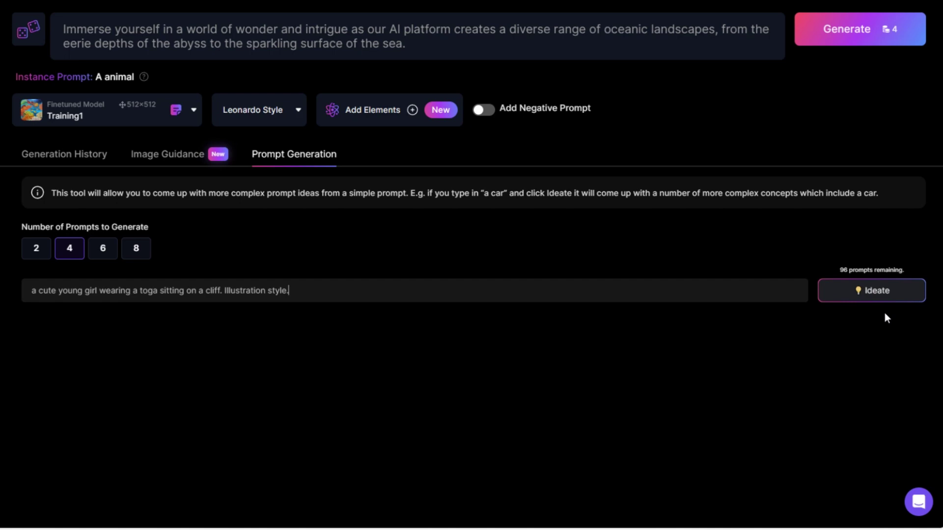
pyautogui.click(879, 297)
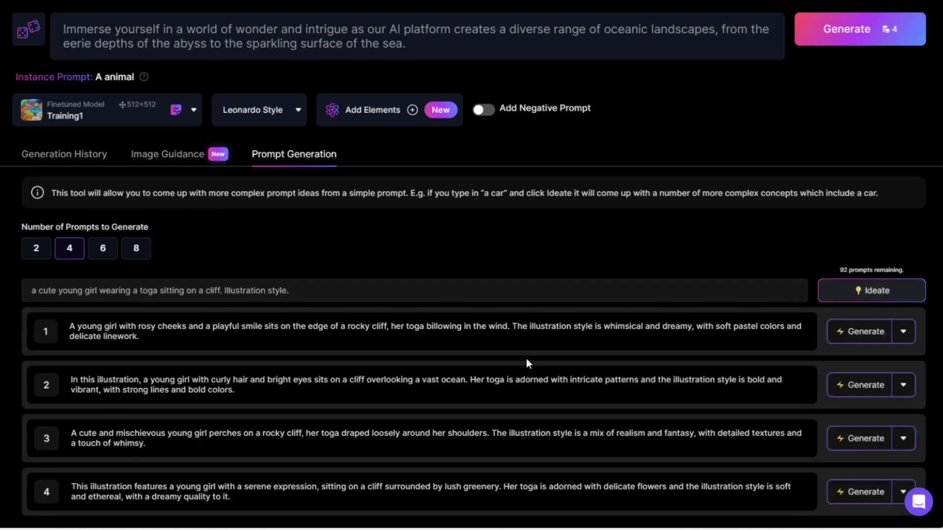
pyautogui.click(866, 329)
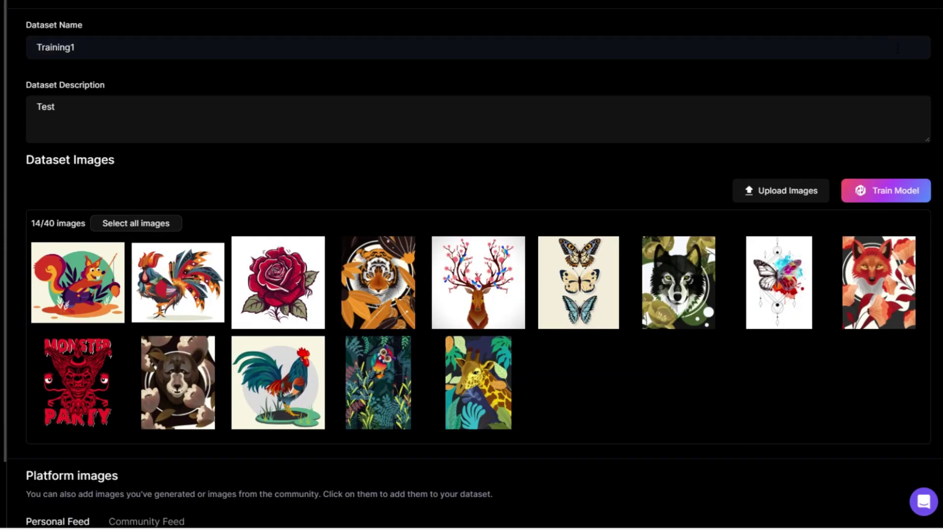
# Step: Scroll the Dataset Editor down to the Platform images Personal Feed gallery
pyautogui.scroll(-4, 898, 49)
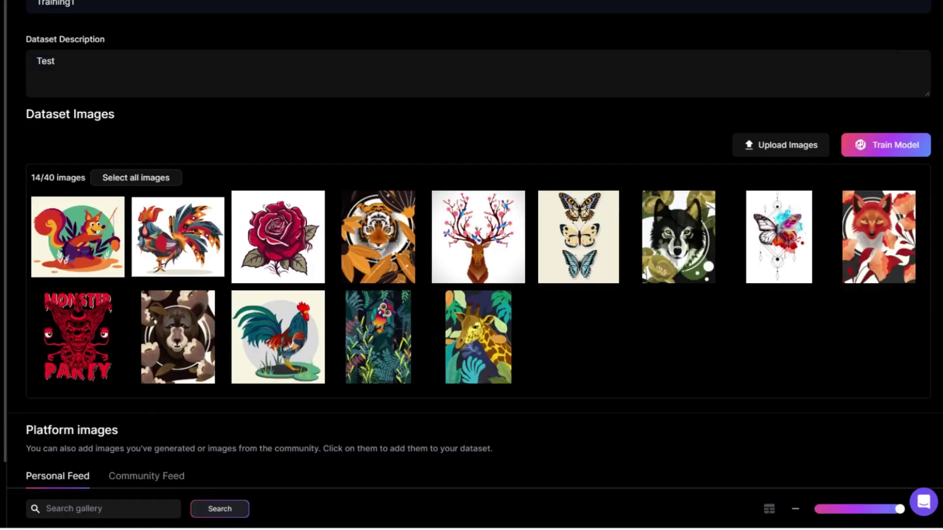
pyautogui.scroll(-8, 870, 188)
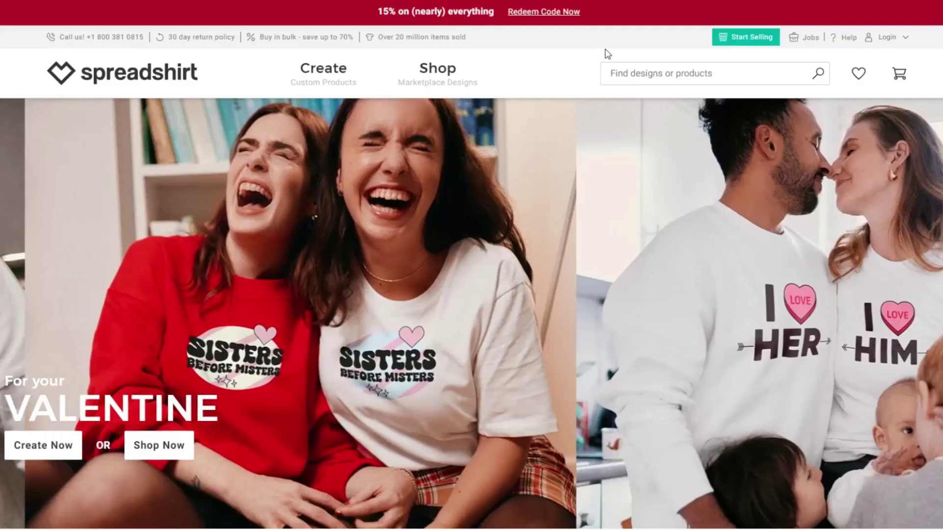
# Step: Scroll the Spreadshirt homepage to the 'Are you creative? Monetize your talents' section
pyautogui.scroll(-15, 607, 53)
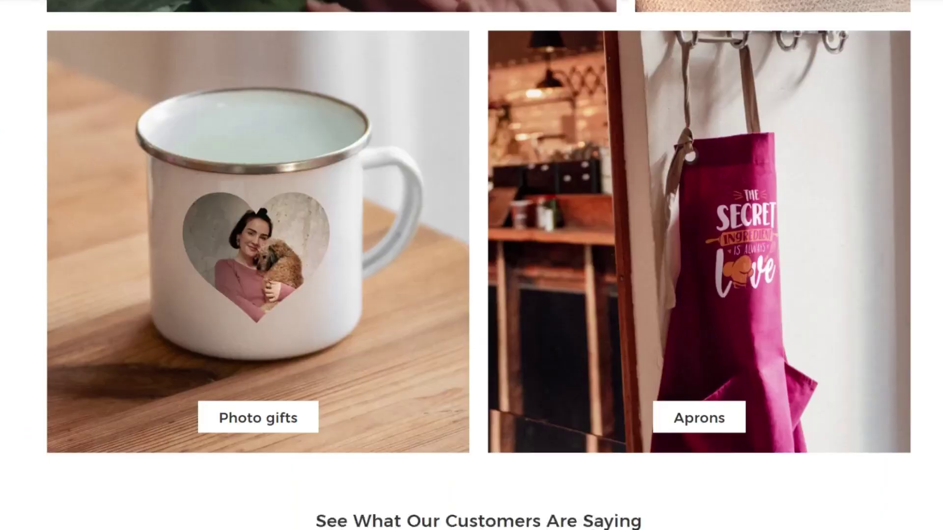
pyautogui.scroll(-15, 472, 266)
pyautogui.scroll(20, 472, 265)
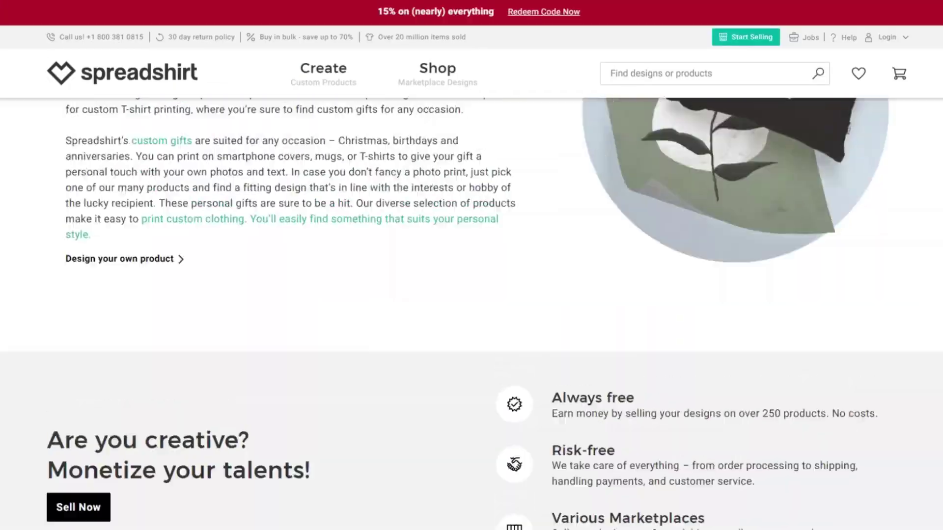